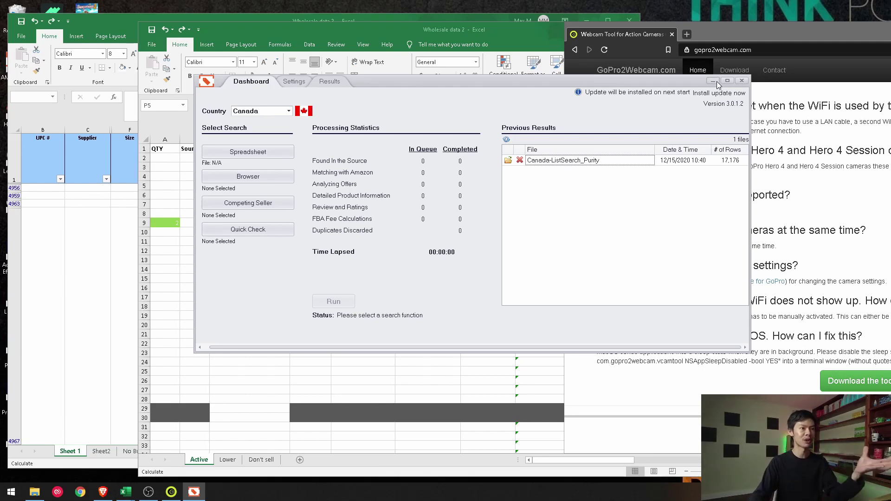
Minimize the Wholesale analyzer dashboard to reveal the Wholesale data 2 workbook.
left_click(713, 81)
Bring Wholesale data 3 forward, then Wholesale data 1 with its Buy sheet, from the taskbar previews.
mouse_move(126, 491)
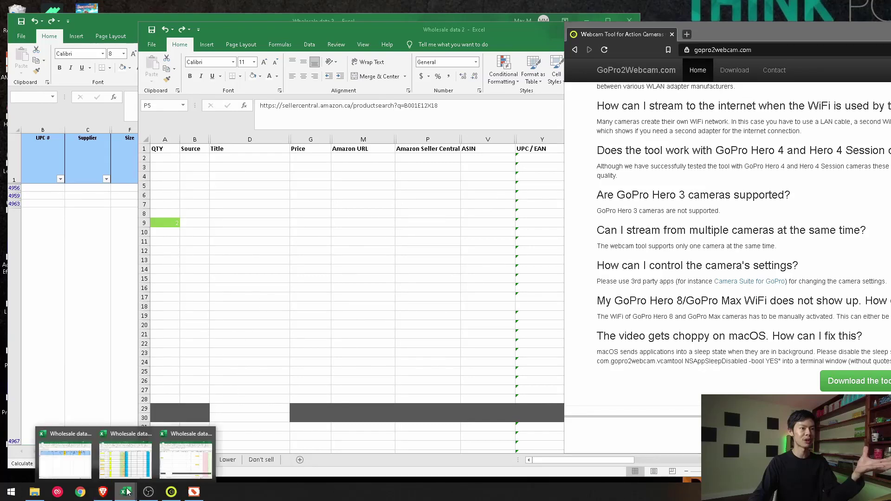
left_click(76, 459)
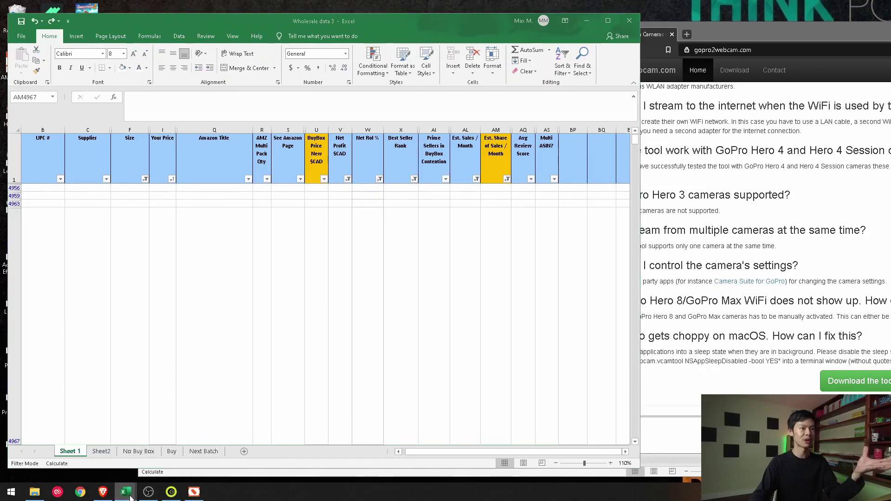
mouse_move(126, 491)
left_click(143, 456)
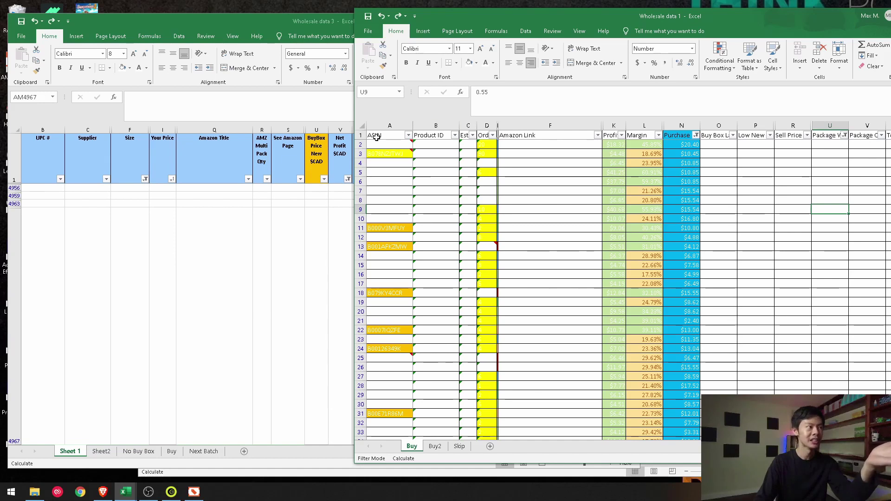
Unhide the hidden columns from UPC # through Multi ASIN? in Wholesale data 3, then deselect.
left_click(280, 188)
left_click_drag(43, 130, 537, 154)
right_click(511, 166)
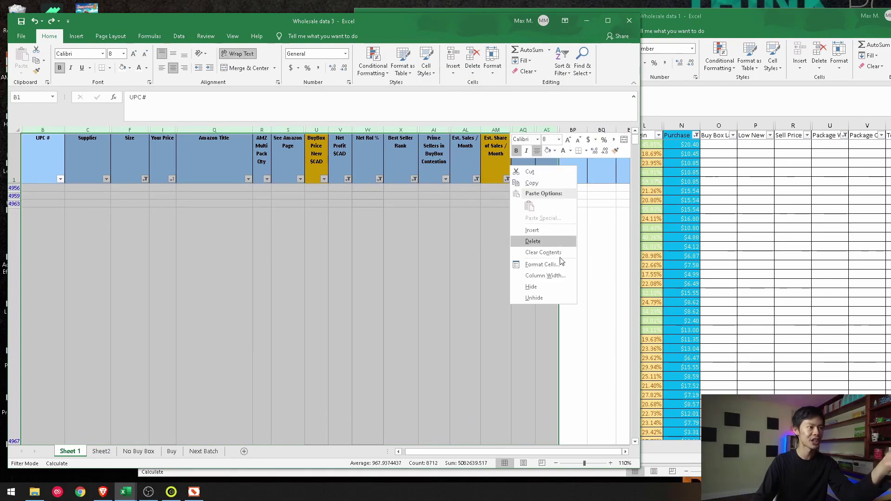
left_click(554, 298)
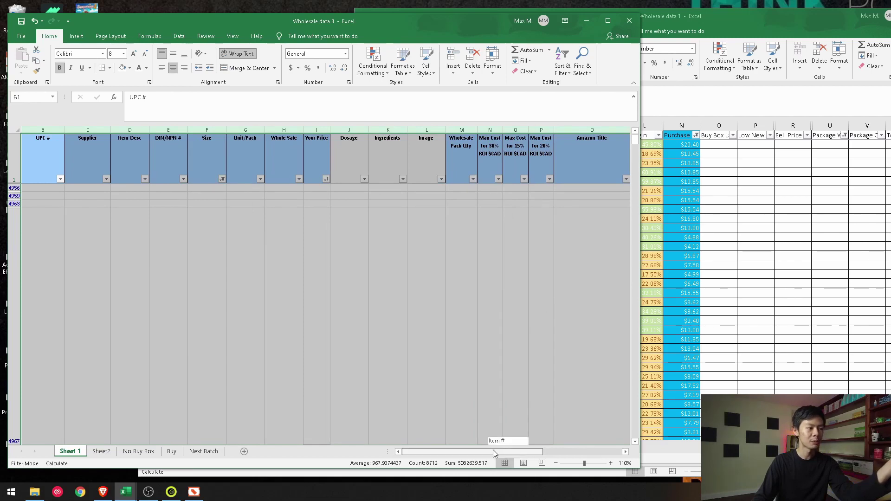
left_click_drag(494, 454, 498, 453)
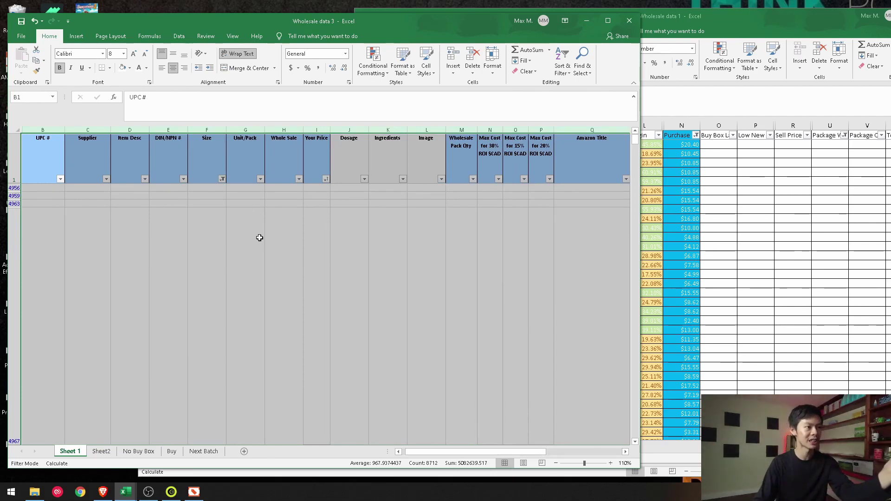
left_click(384, 279)
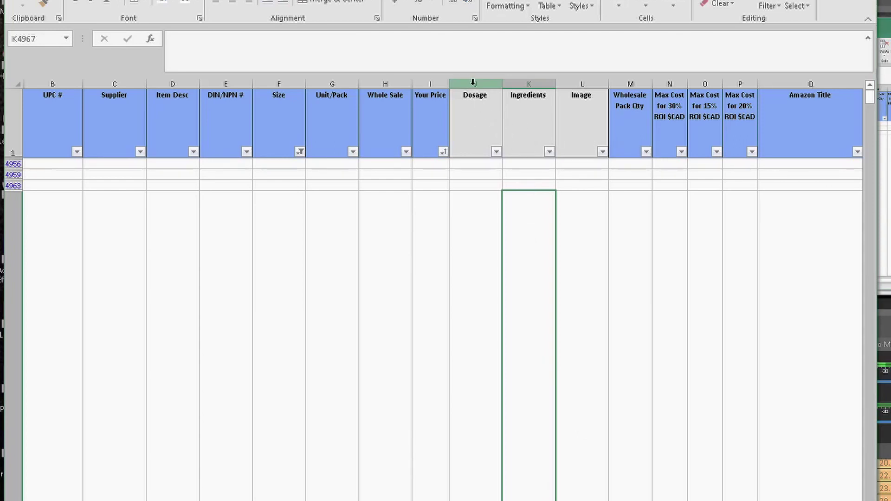
left_click_drag(578, 121, 464, 123)
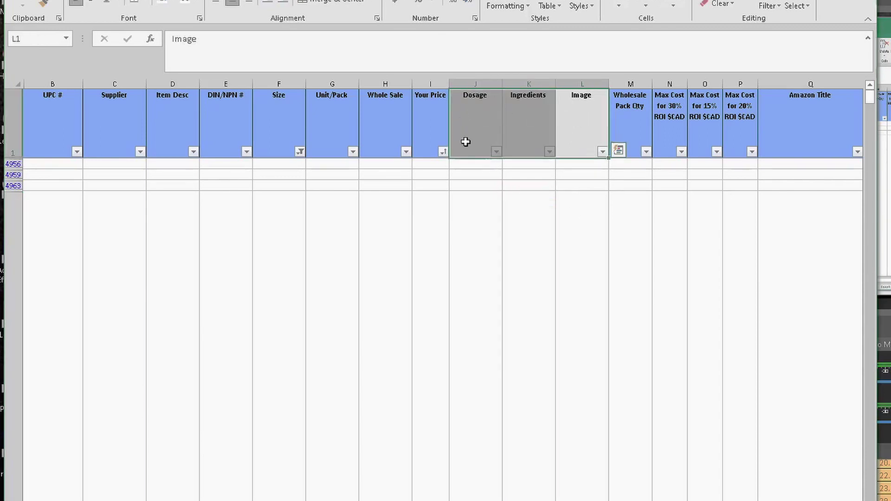
Review headers like Your Price, Max Cost ROI, DIN/NPN # and Out of Stock?, then undo to re-hide them.
left_click(428, 115)
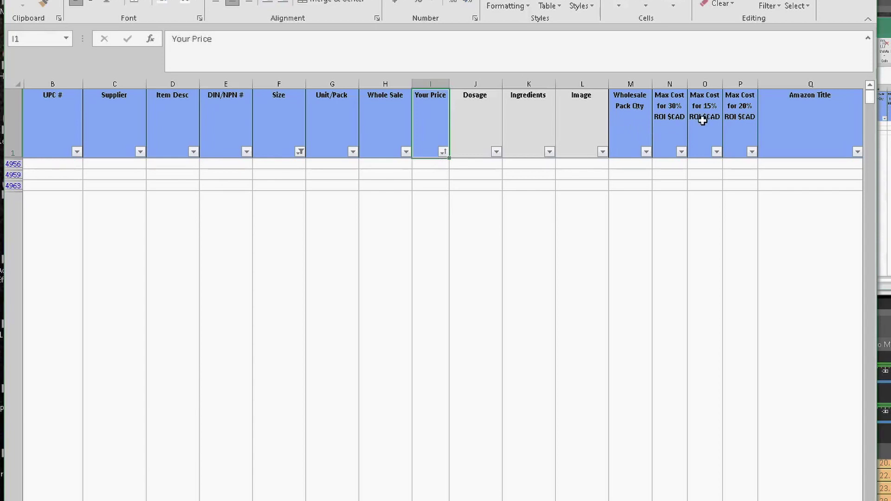
left_click(744, 123)
left_click_drag(745, 122, 673, 127)
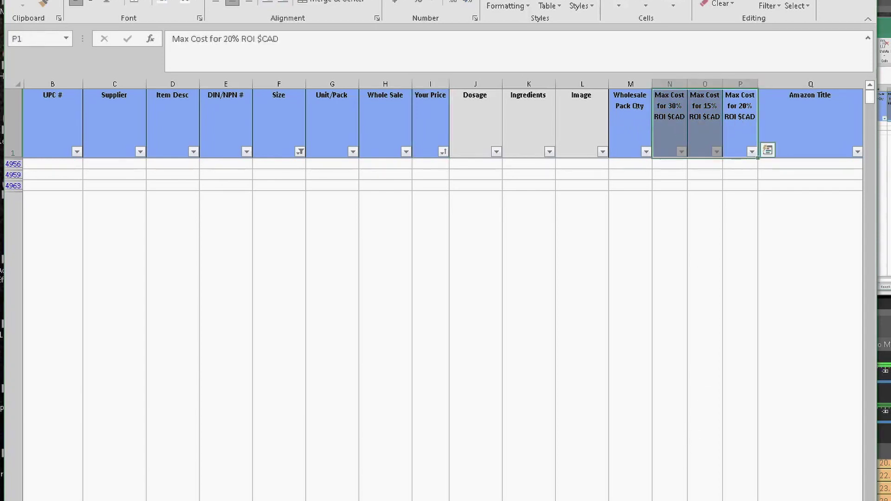
left_click(212, 117)
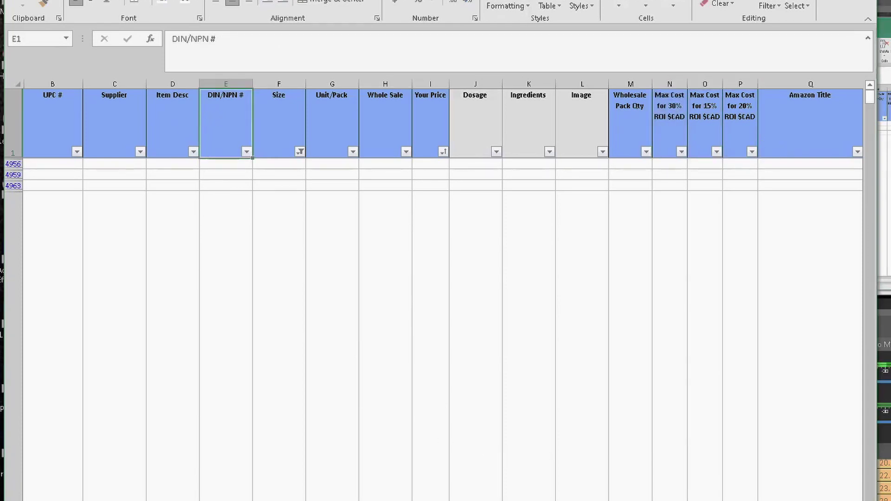
scroll(443, 325, "right", 7)
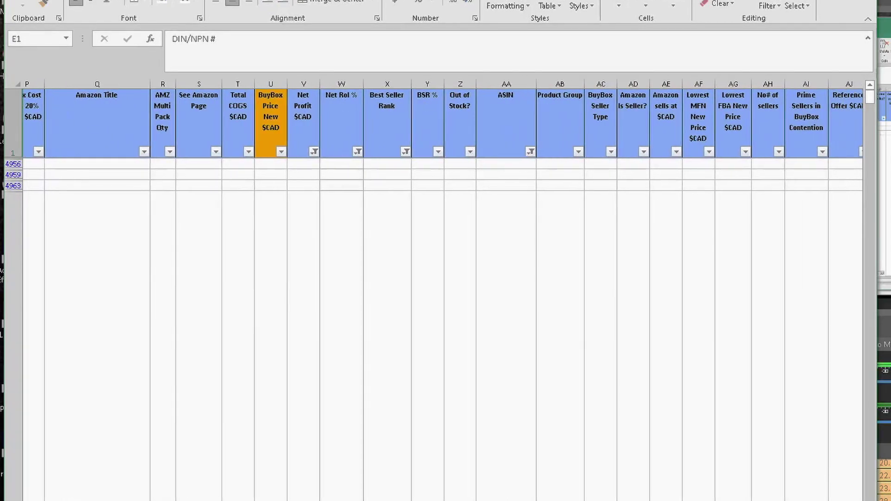
scroll(439, 163, "right", 1)
left_click(439, 122)
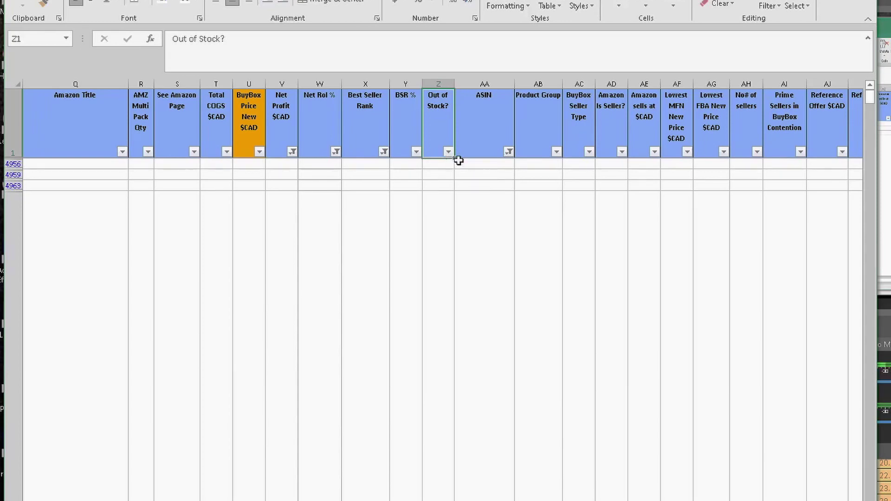
scroll(457, 290, "right", 1)
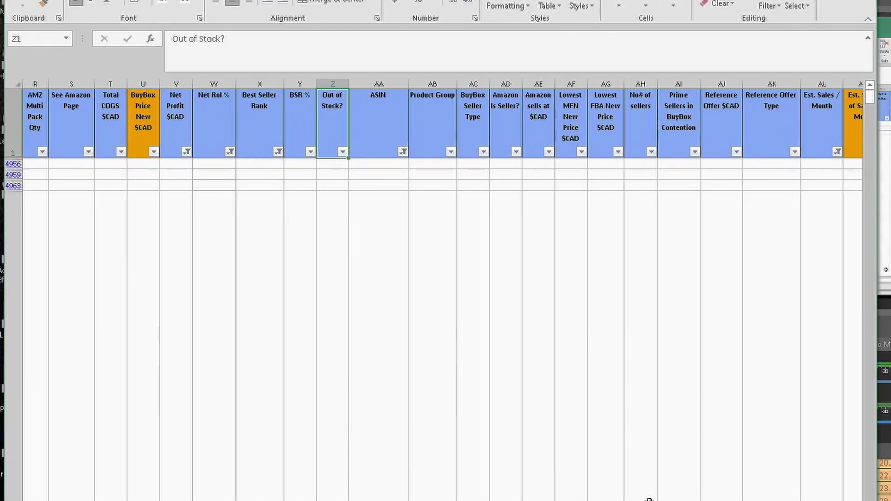
left_click(604, 215)
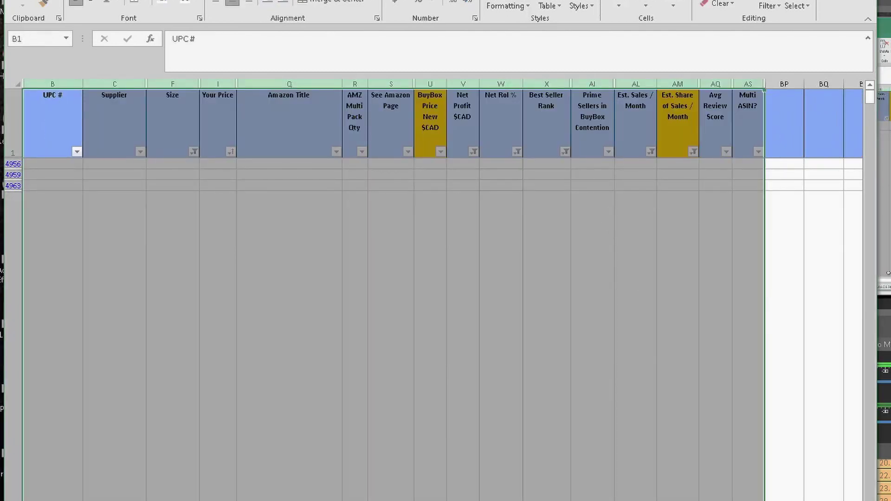
left_click(459, 365)
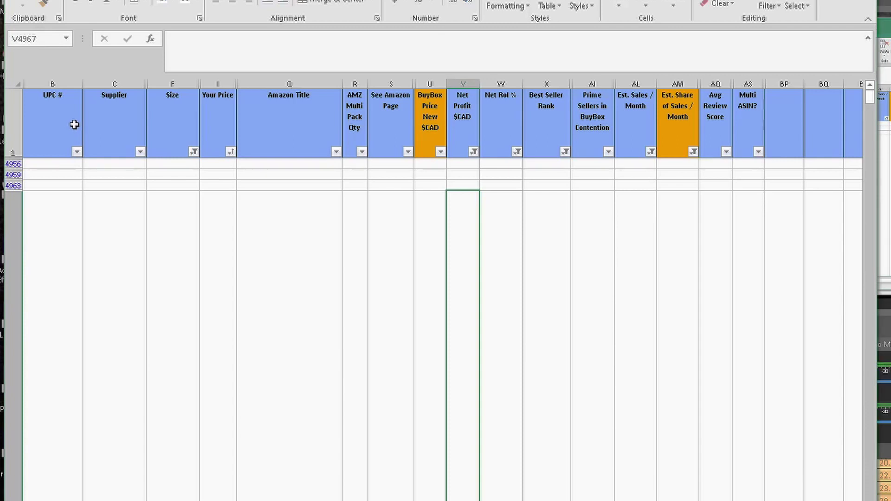
Open the Size column filter and scroll to see excluded sizes like 946 ml and 960 ml.
left_click(104, 124)
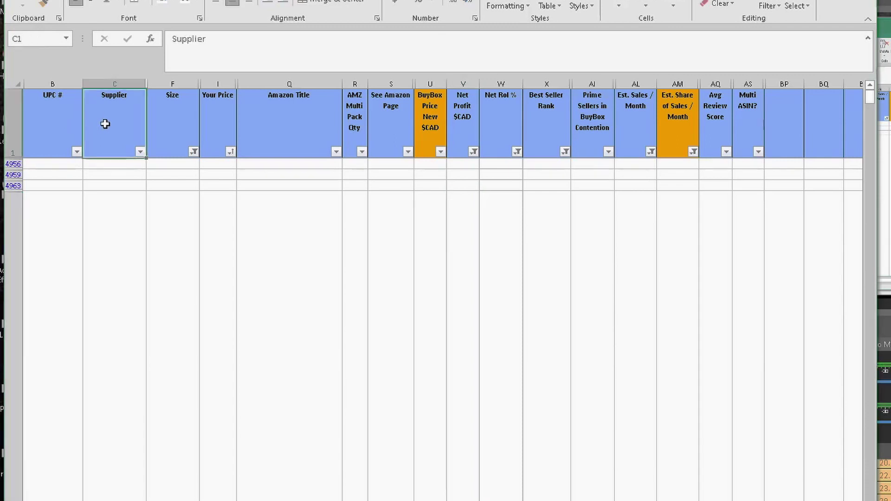
left_click(164, 116)
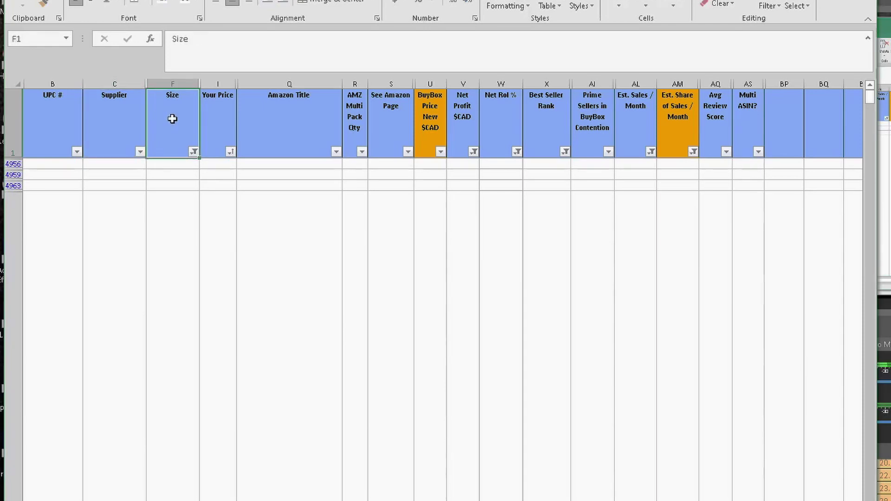
left_click(193, 152)
left_click_drag(191, 307, 188, 381)
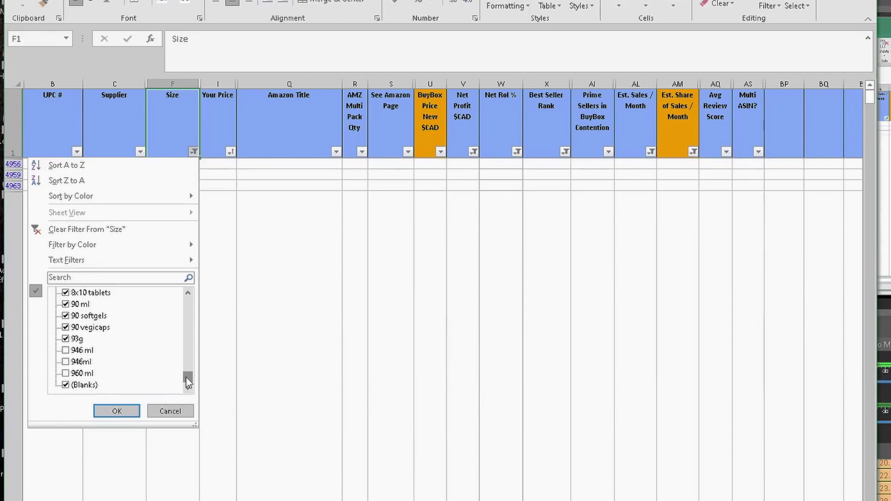
Scroll through the Size filter checklist and cancel without changing the selection.
scroll(188, 381, "up", 1)
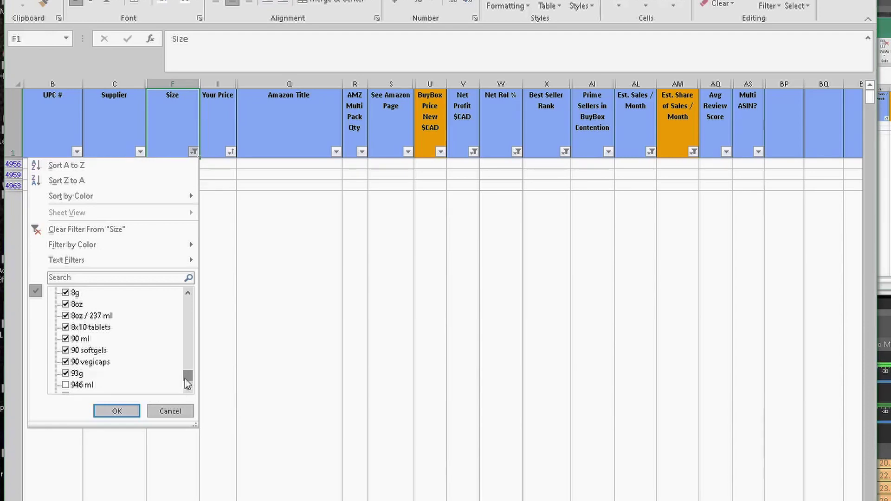
scroll(184, 378, "down", 1)
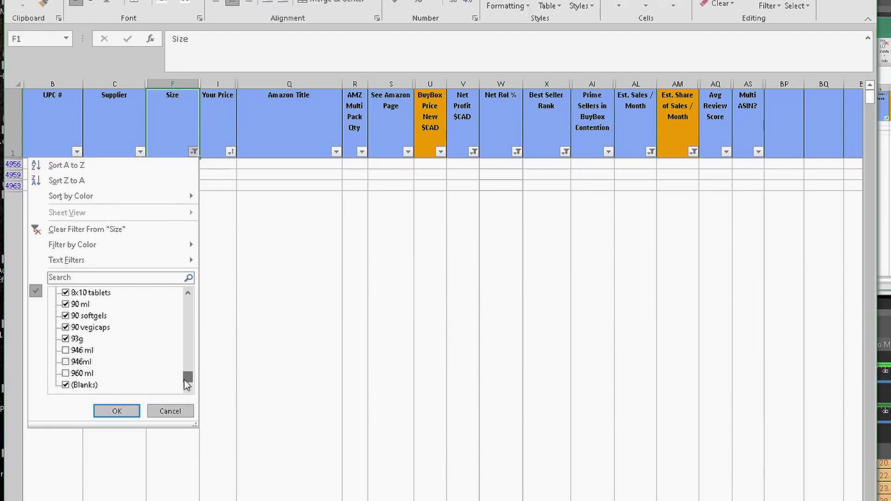
left_click(172, 409)
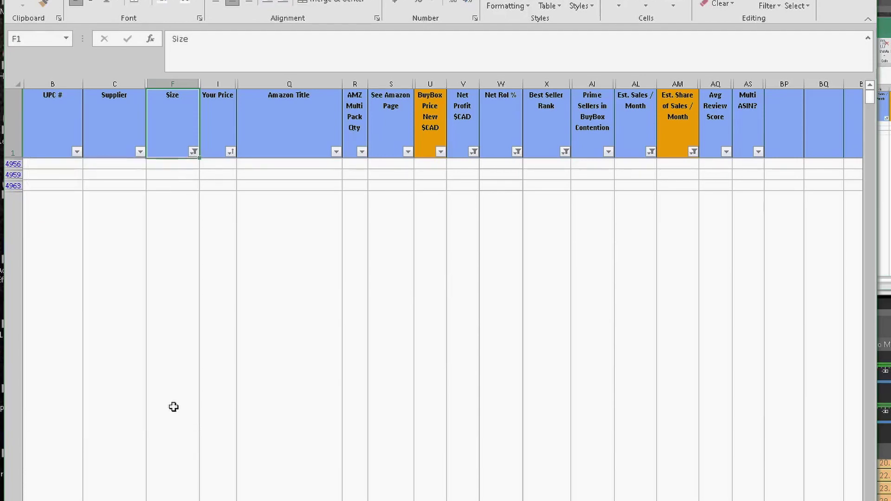
Review the Your Price, Amazon Title, AMZ Multi Pack Qty and See Amazon Page headers.
left_click(215, 117)
left_click(304, 132)
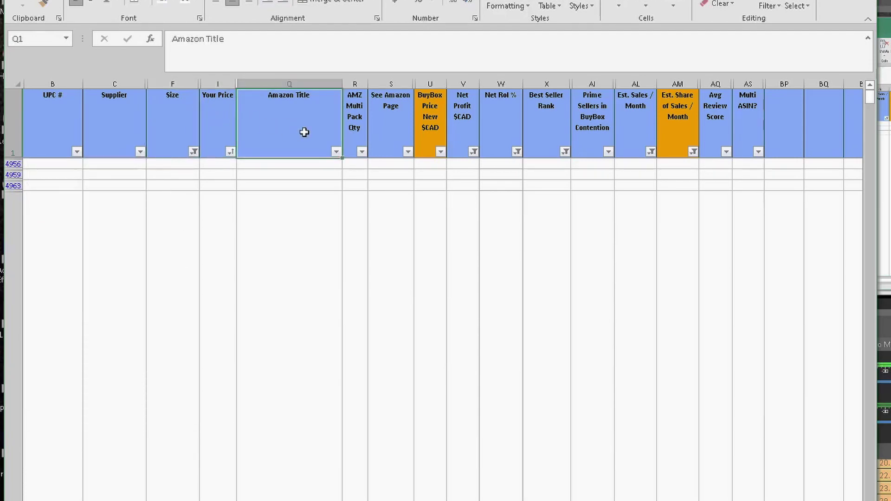
left_click(358, 126)
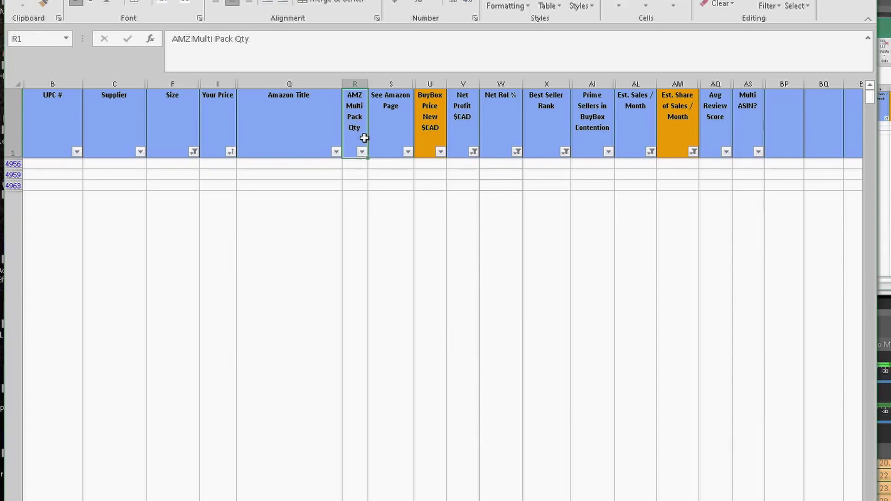
left_click(380, 133)
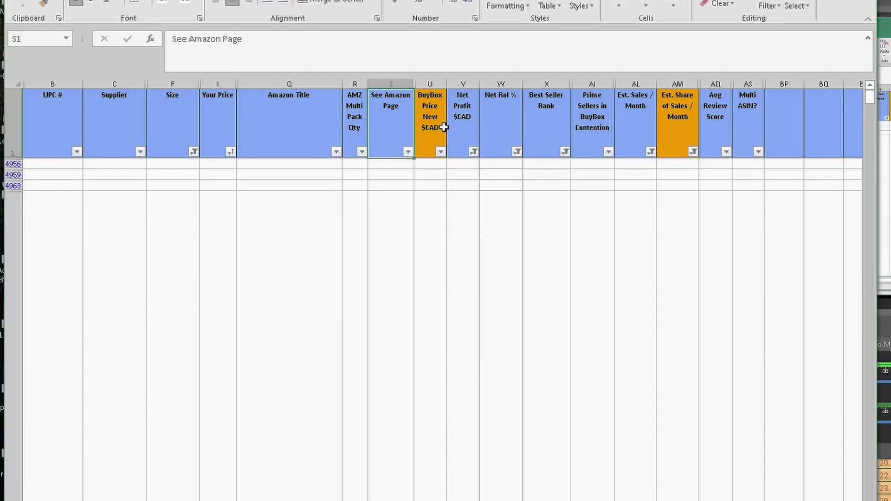
Fill the Net Profit $CAD and Net RoI % headers orange, then check Net Profit's filter.
left_click(464, 127)
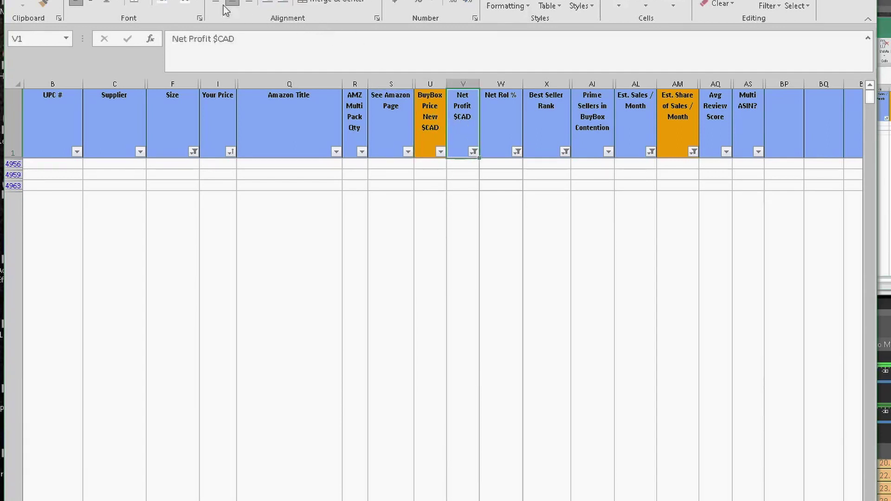
left_click(171, 3)
left_click(184, 98)
left_click(486, 123)
key("F4")
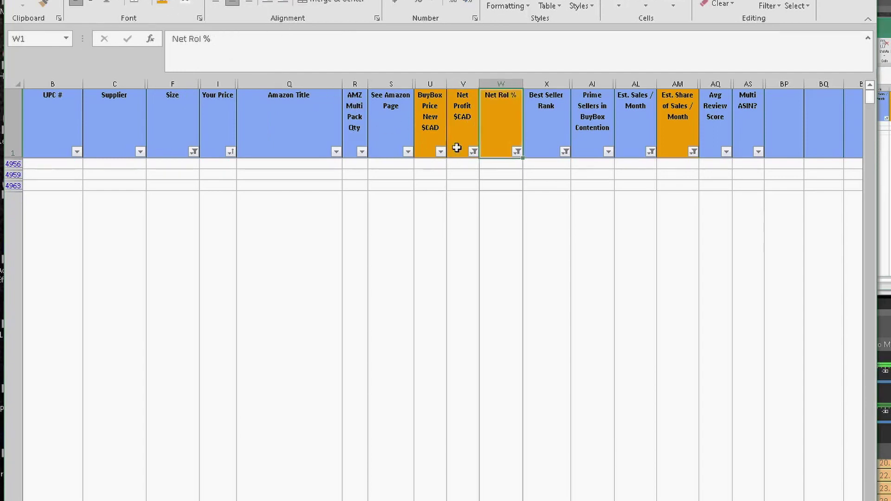
left_click(473, 152)
scroll(426, 324, "down", 10)
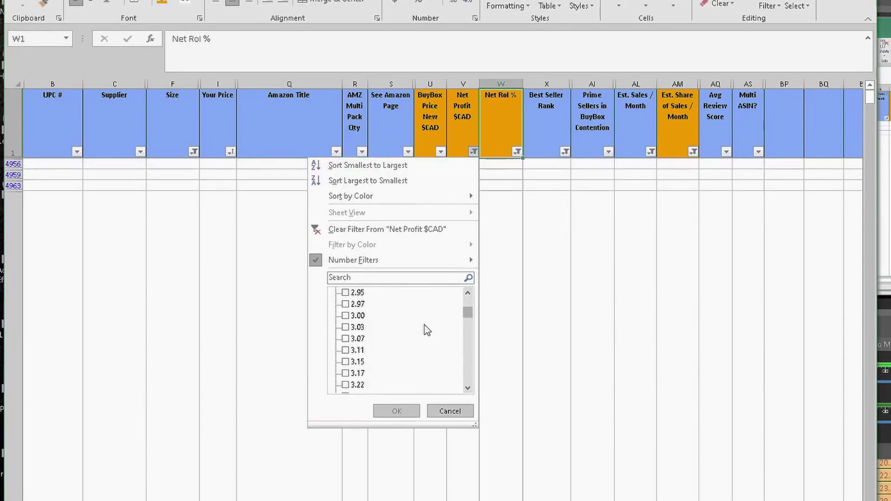
scroll(427, 329, "down", 1)
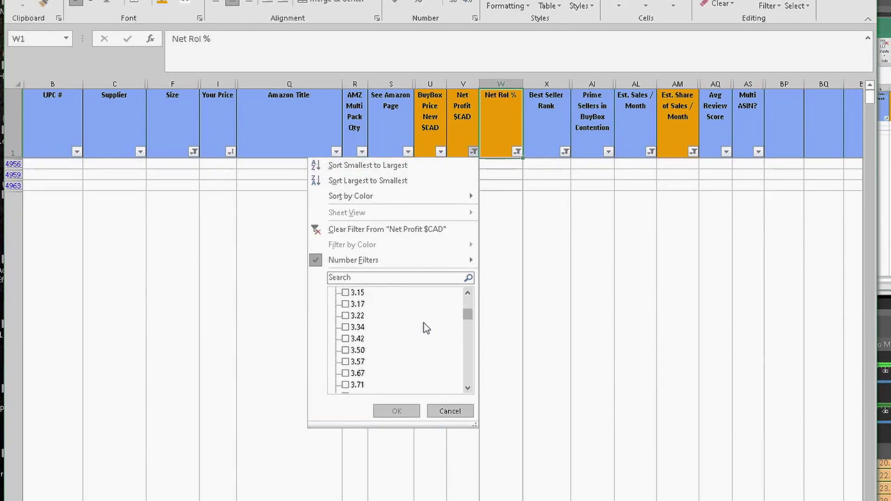
left_click(450, 411)
left_click(517, 152)
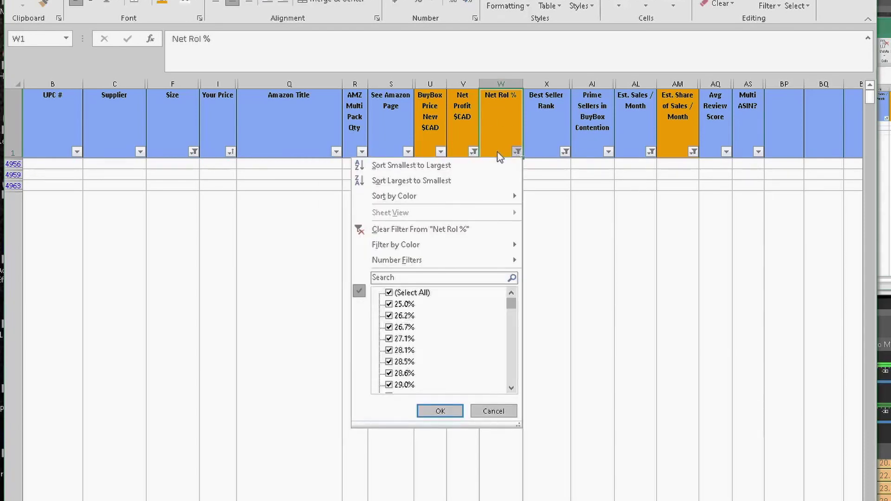
left_click(493, 411)
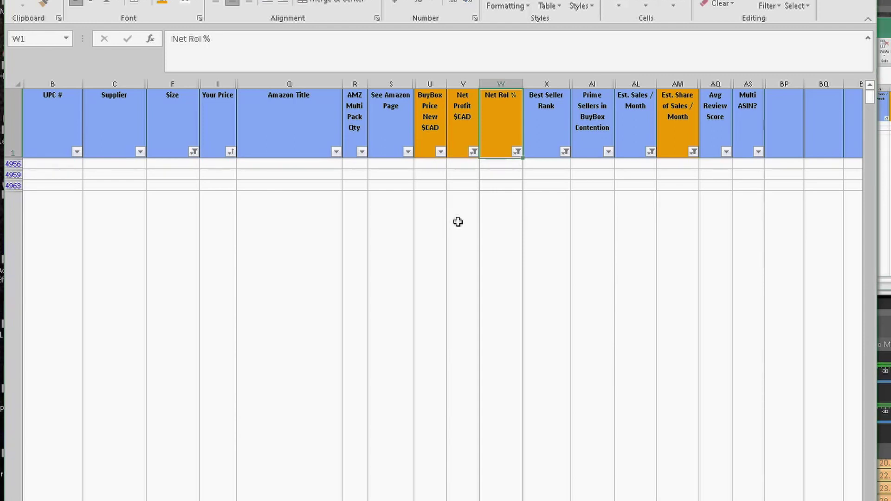
left_click(562, 142)
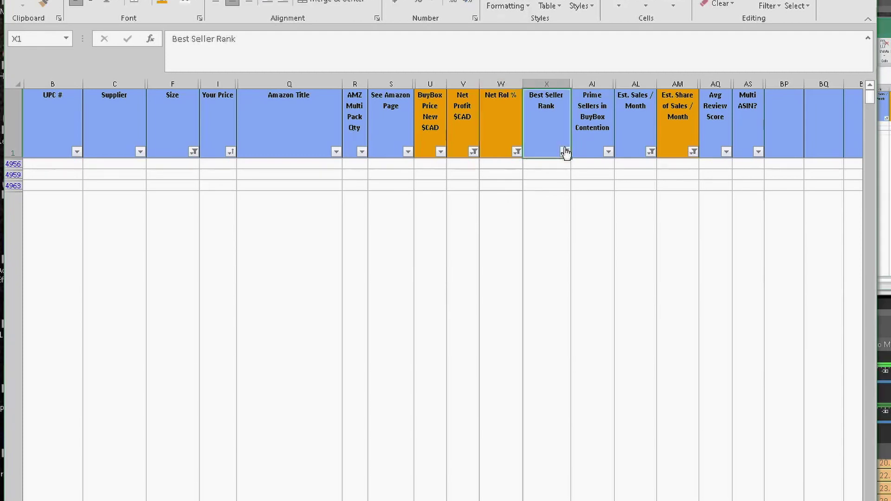
left_click(565, 152)
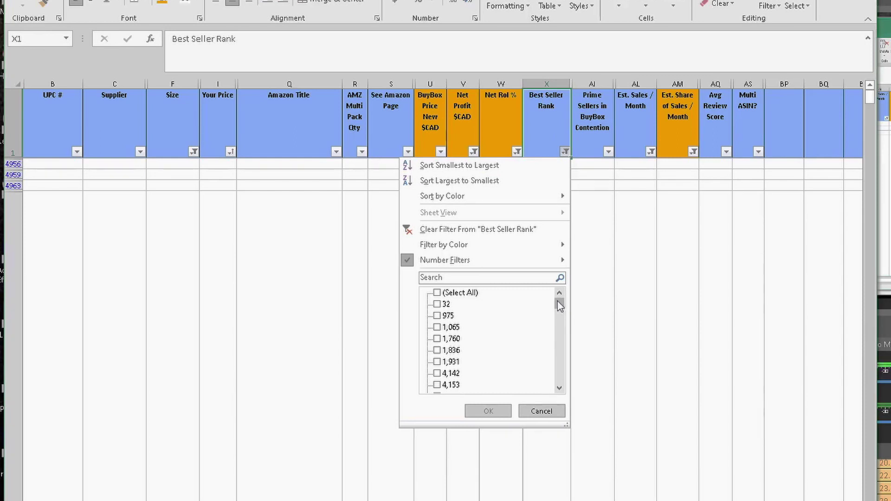
left_click_drag(560, 306, 557, 386)
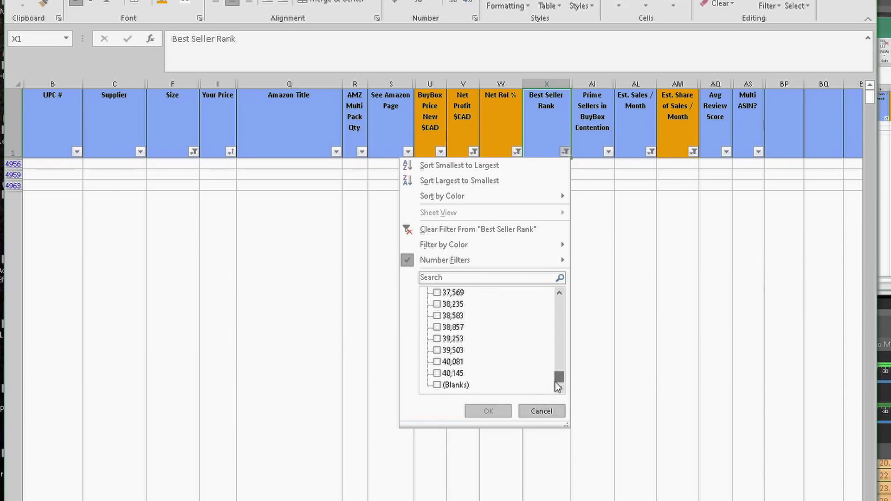
left_click(546, 411)
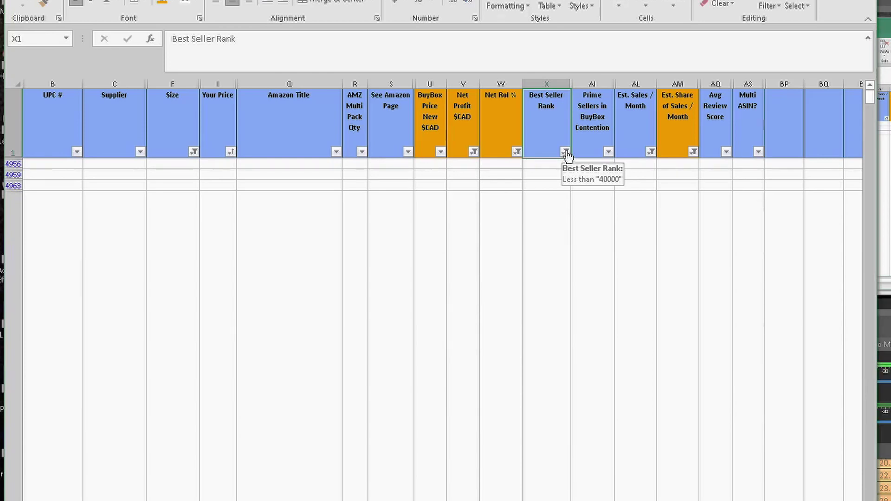
left_click(609, 147)
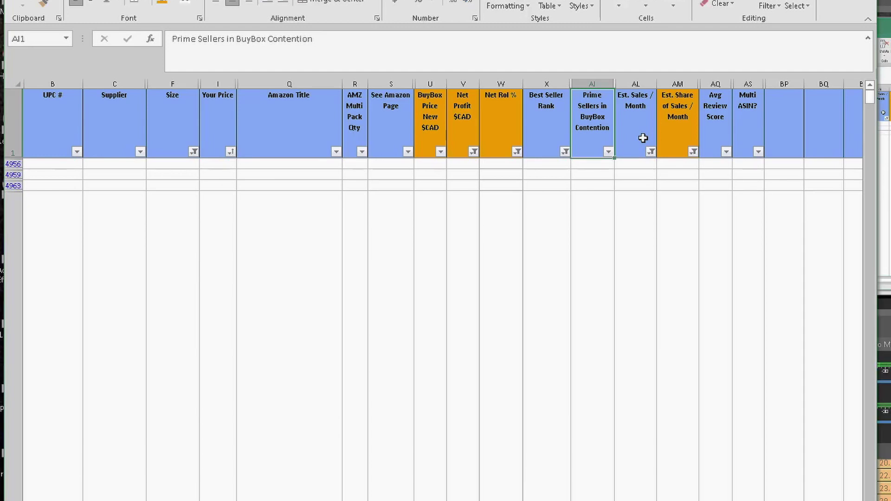
left_click(674, 121)
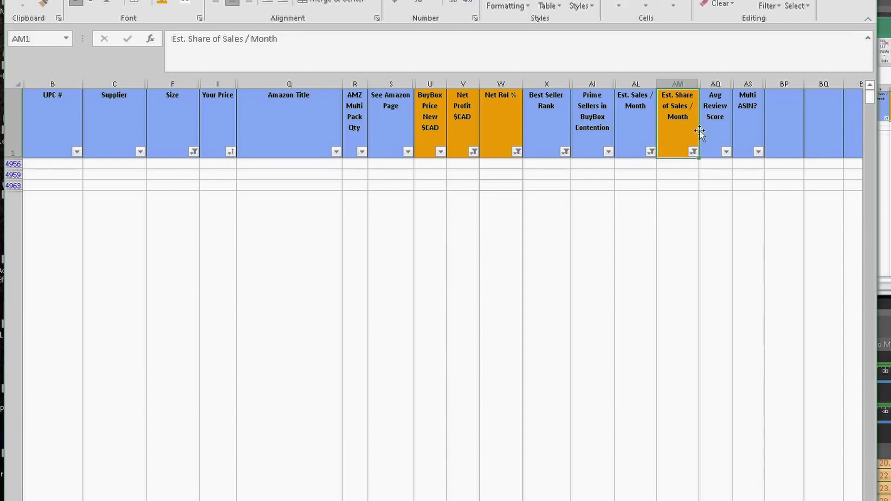
left_click(717, 127)
left_click(726, 152)
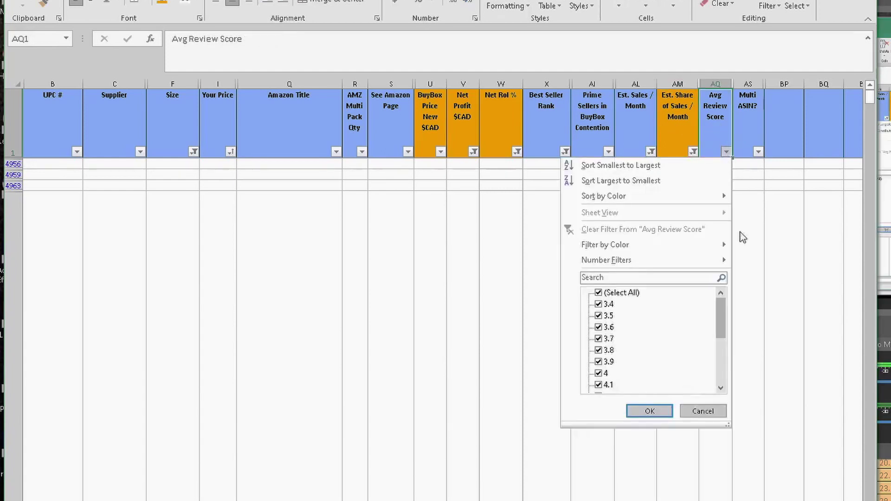
left_click_drag(719, 315, 718, 296)
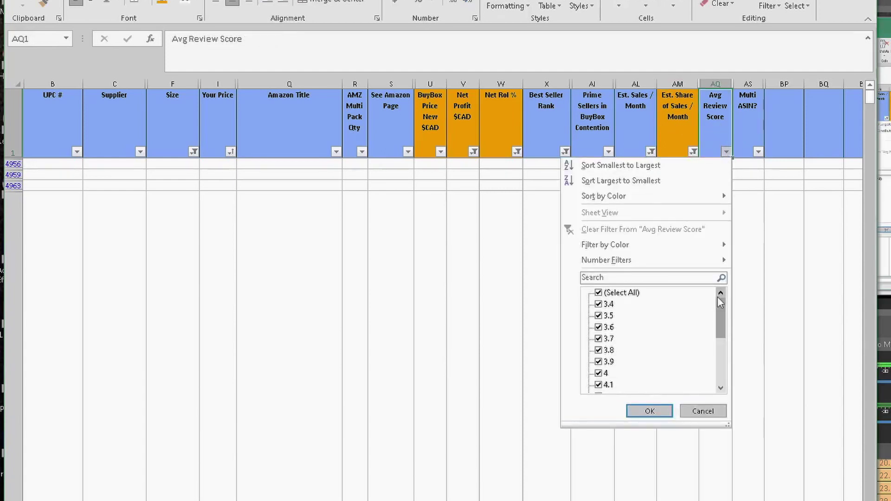
left_click(715, 412)
left_click(751, 120)
right_click(751, 120)
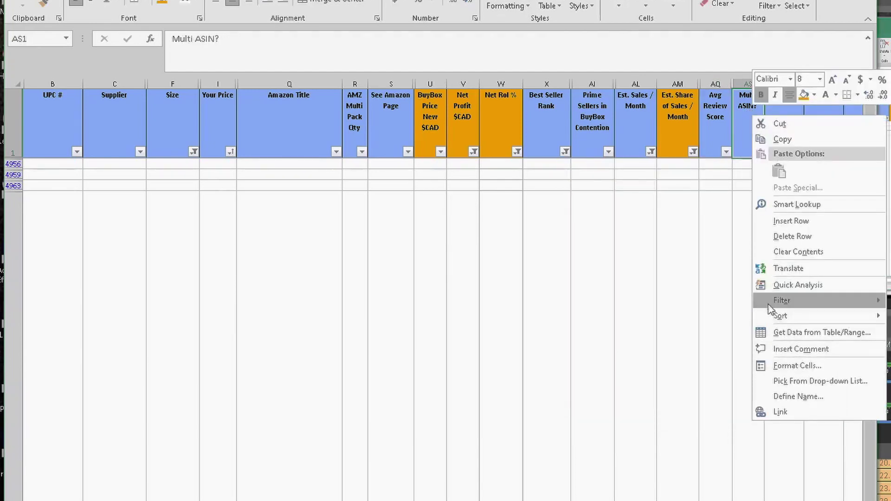
key("Escape")
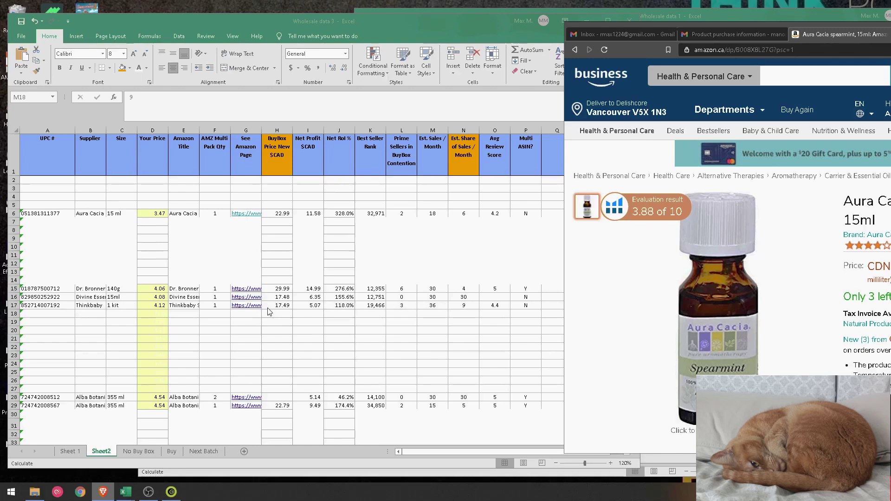
Compare the Aura Cacia row's 3.47 cost, 328% RoI and net profit against its Amazon.ca page.
key("alt+Tab")
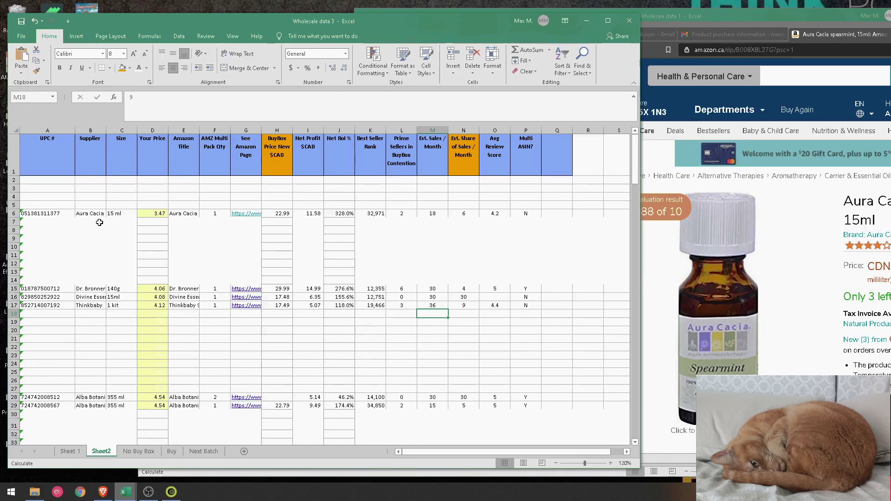
scroll(116, 250, "down", 3)
scroll(116, 250, "up", 3)
left_click(161, 214)
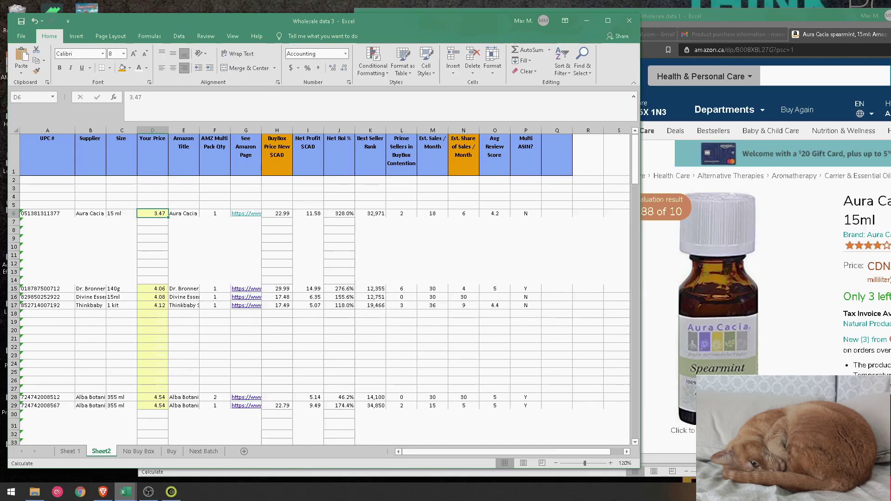
left_click(717, 319)
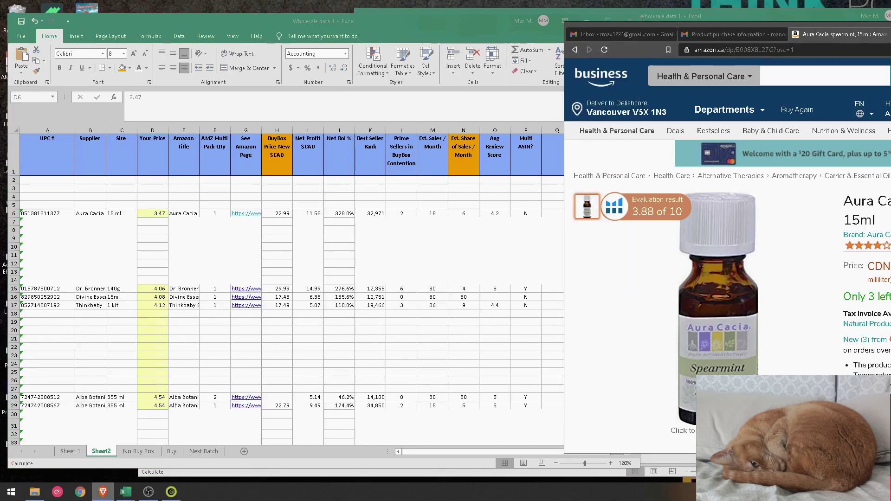
scroll(882, 289, "down", 3)
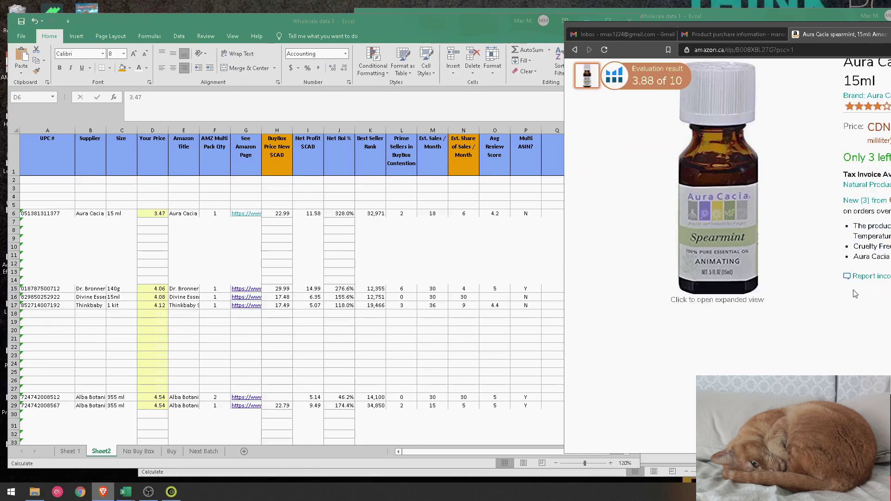
scroll(850, 288, "up", 1)
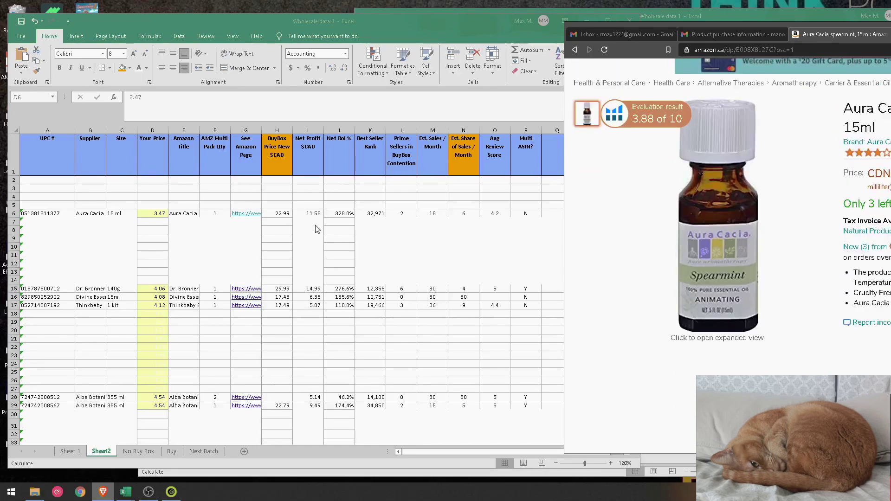
left_click(339, 214)
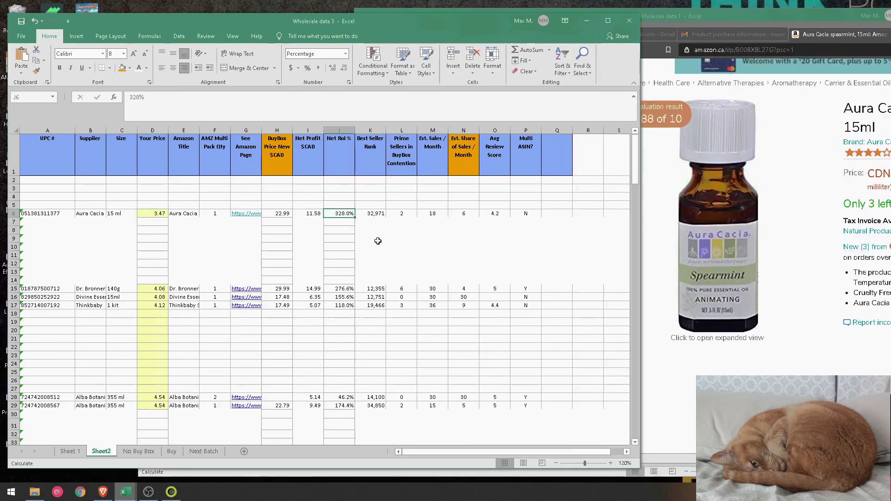
left_click(309, 214)
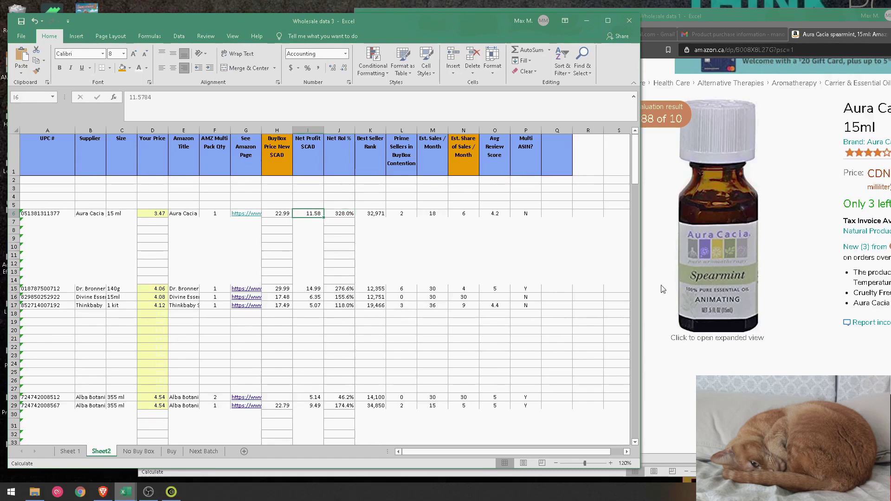
left_click(865, 341)
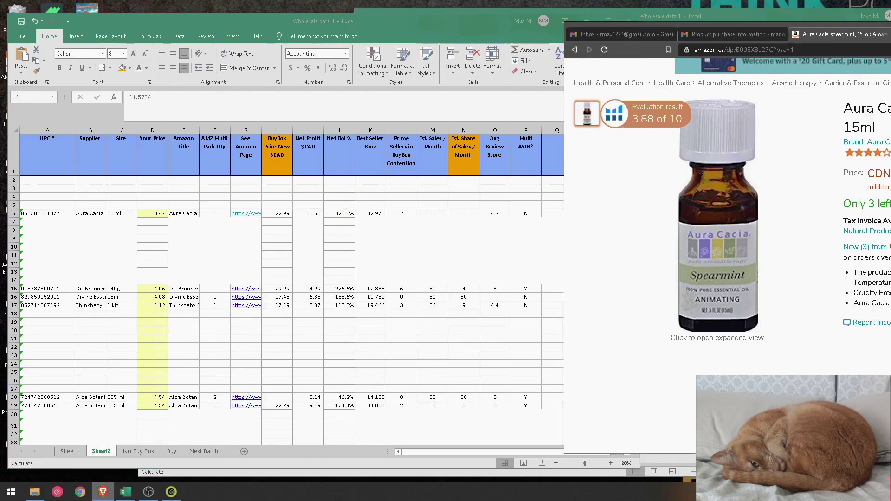
scroll(864, 341, "down", 1)
Show one year of price and rank history and toggle between revenue calculator and sales estimator.
scroll(865, 340, "down", 2)
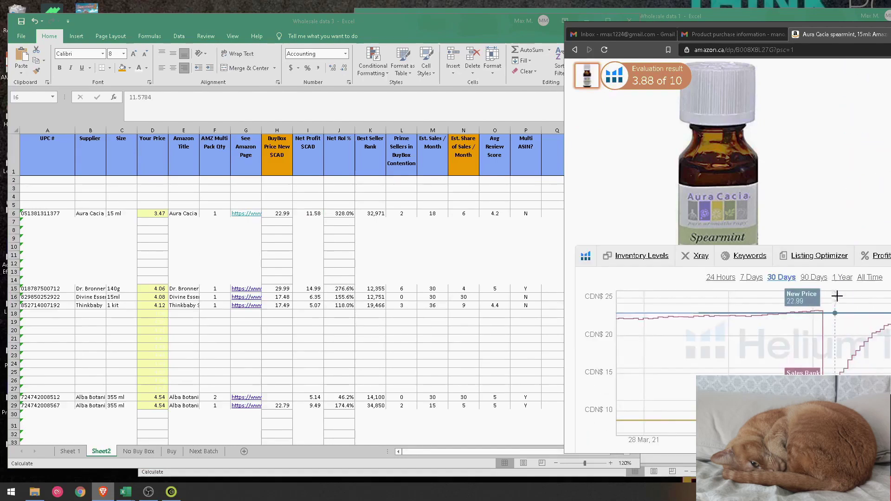
left_click(843, 278)
scroll(844, 282, "down", 2)
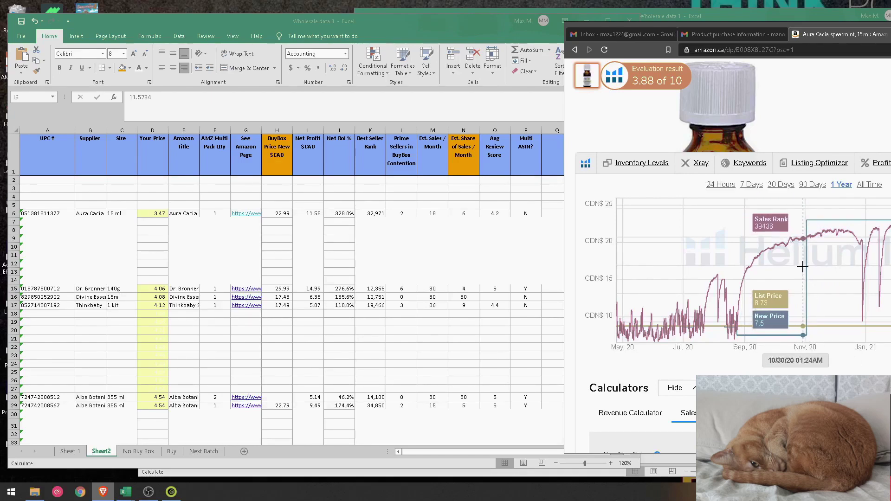
scroll(803, 260, "down", 4)
left_click(651, 230)
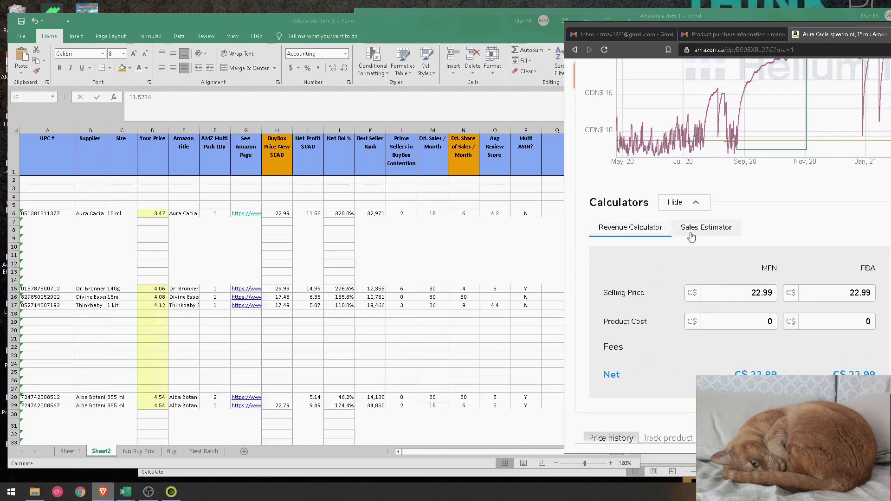
left_click(692, 236)
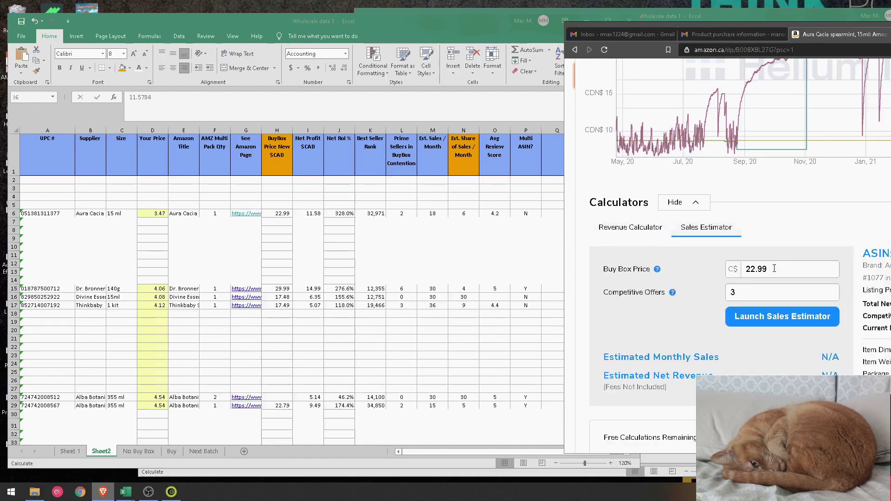
left_click(643, 234)
left_click(696, 231)
scroll(746, 352, "down", 5)
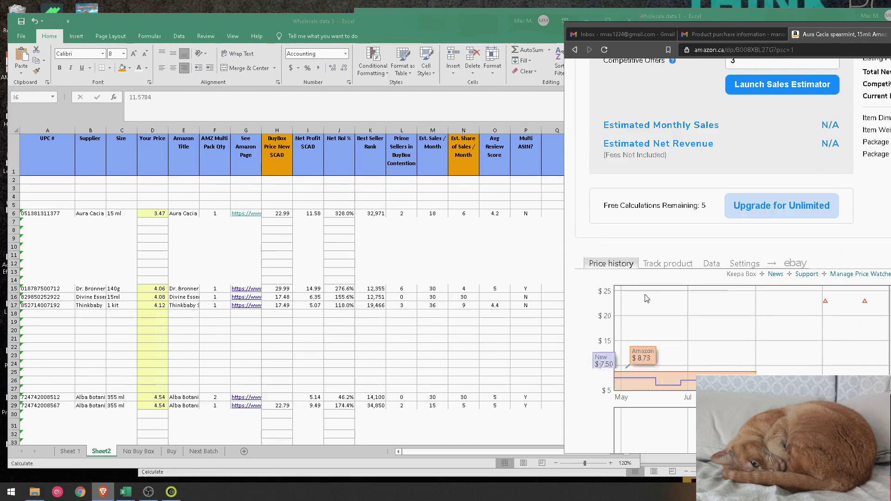
scroll(669, 302, "up", 3)
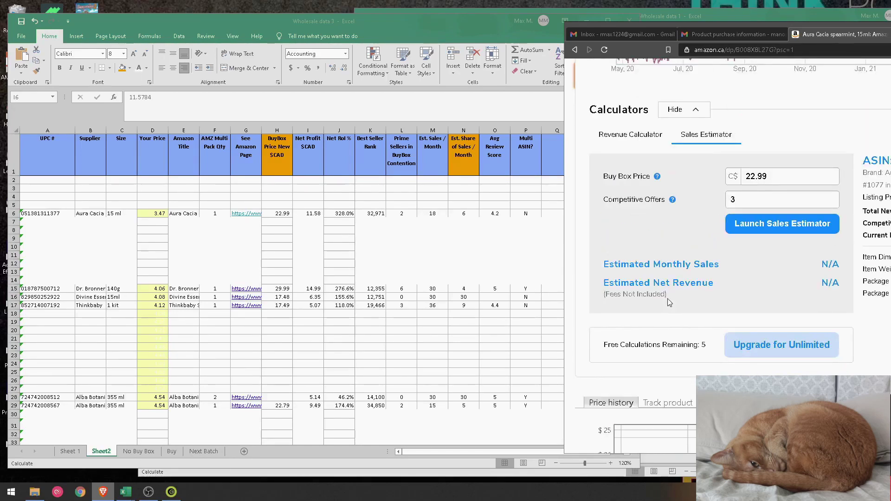
scroll(670, 303, "up", 2)
Zoom into a Keepa price history range, then reset the chart to its full date range.
key("alt+Tab")
scroll(730, 272, "down", 5)
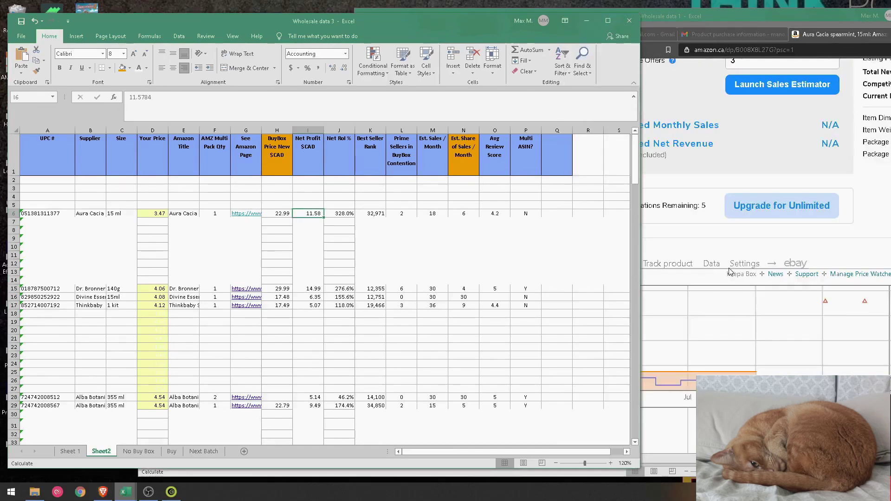
scroll(729, 272, "down", 2)
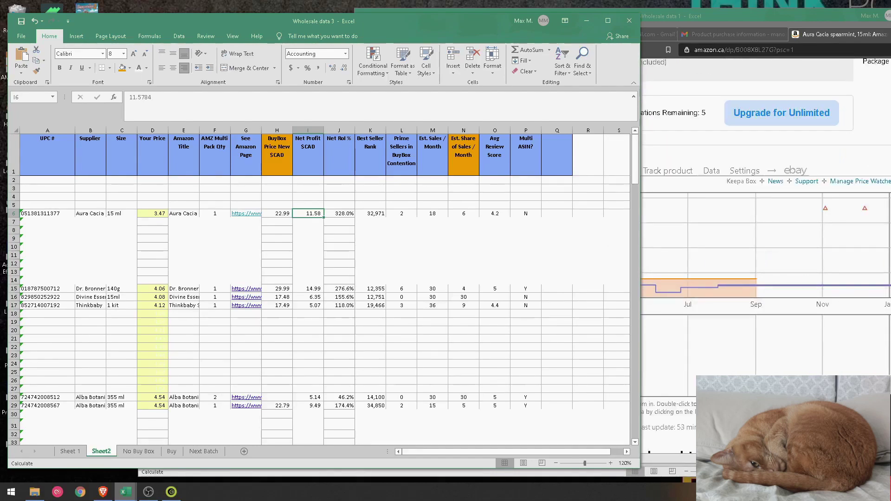
left_click(732, 288)
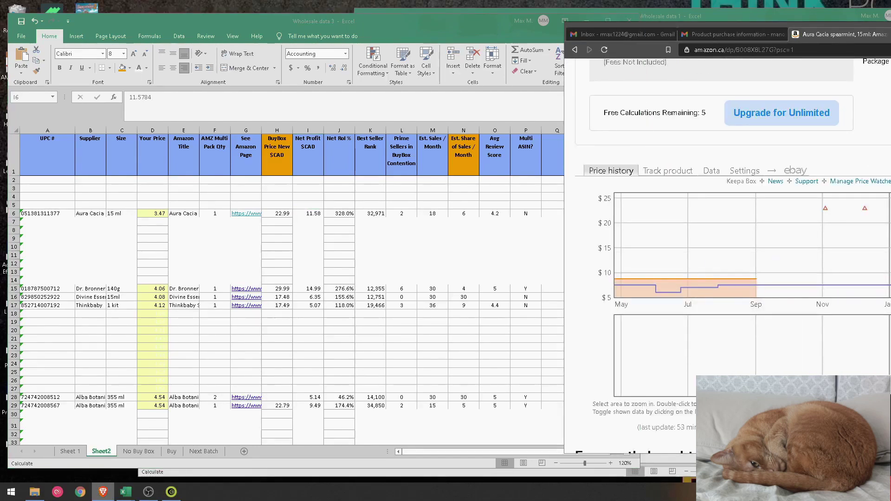
double_click(761, 353)
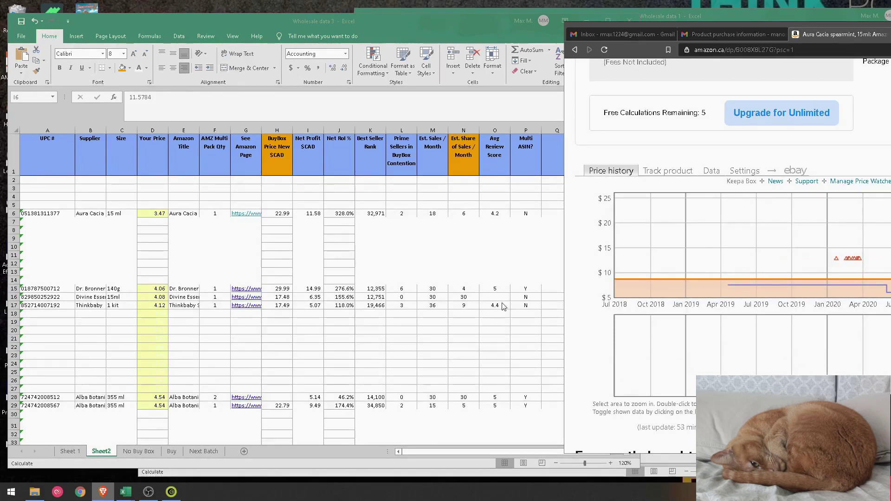
scroll(805, 232, "up", 1)
scroll(806, 232, "down", 1)
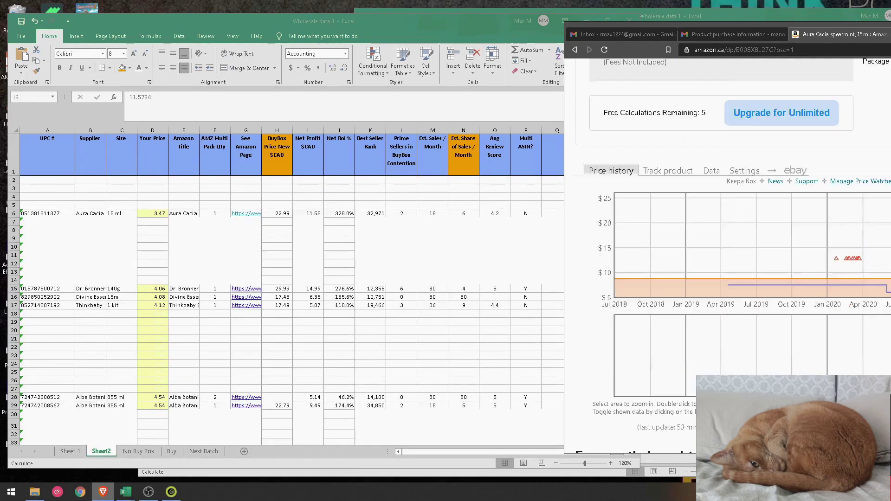
left_click_drag(791, 260, 841, 260)
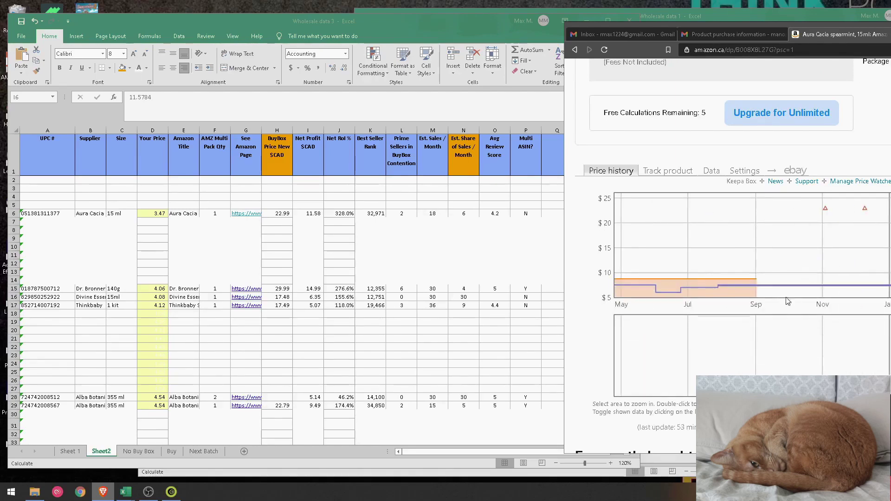
mouse_move(757, 286)
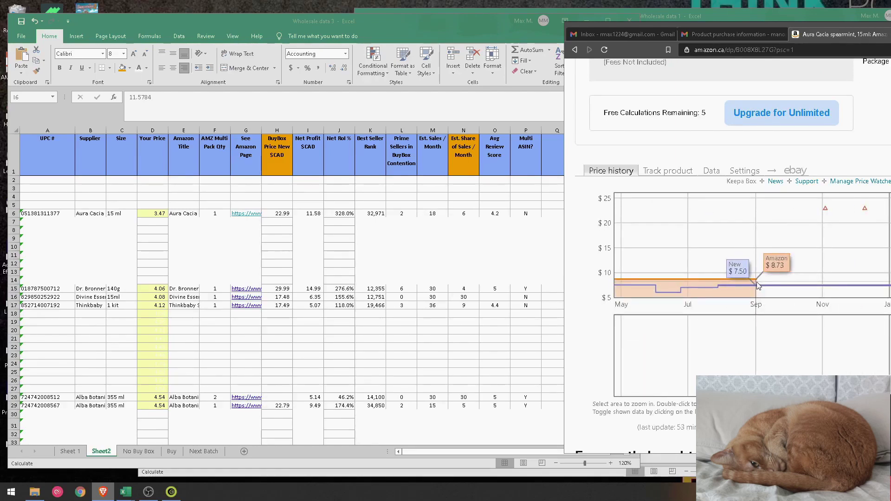
double_click(757, 286)
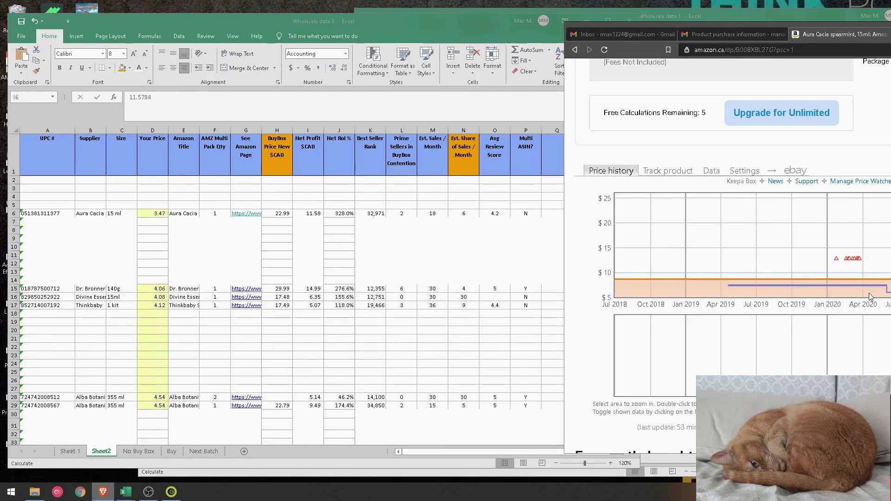
scroll(870, 297, "up", 5)
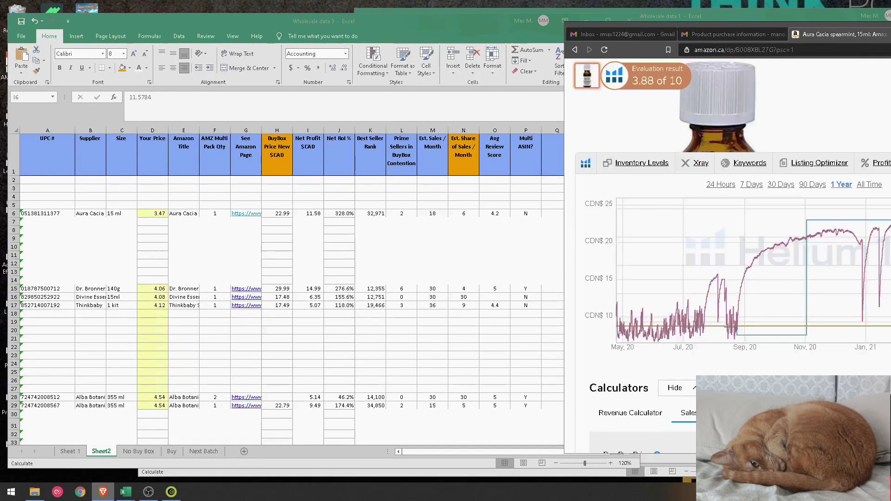
scroll(733, 246, "down", 2)
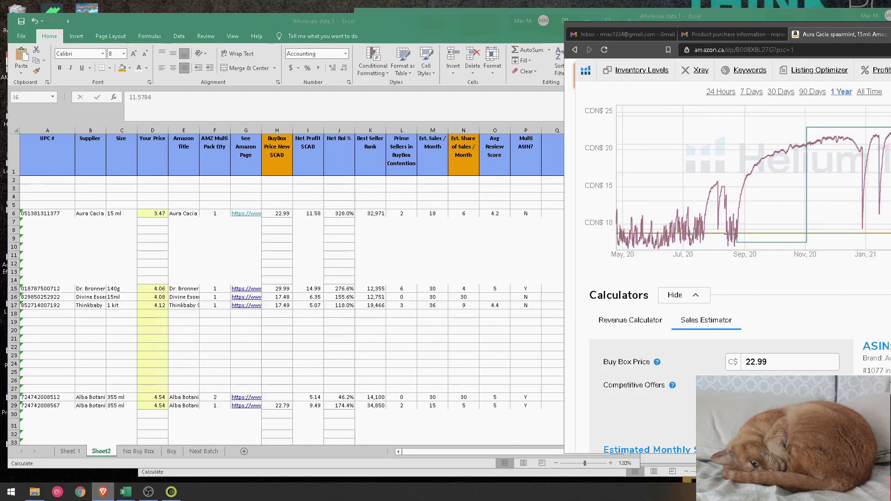
mouse_move(861, 147)
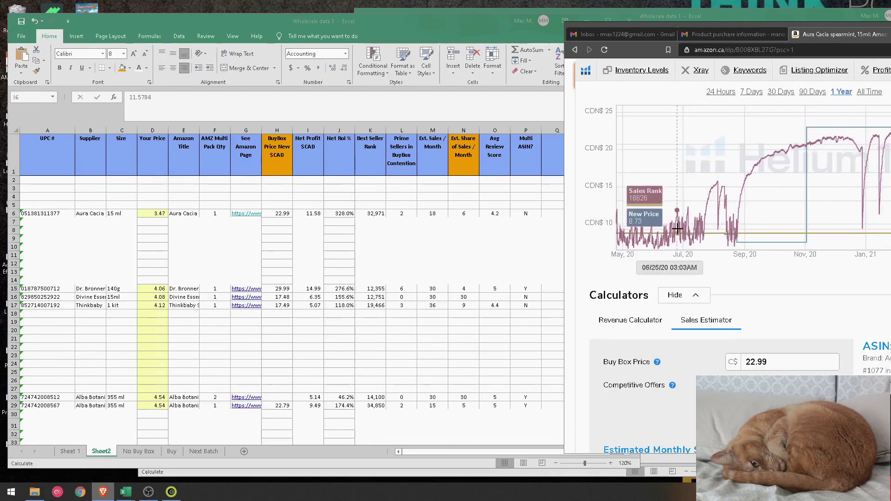
scroll(757, 276, "up", 8)
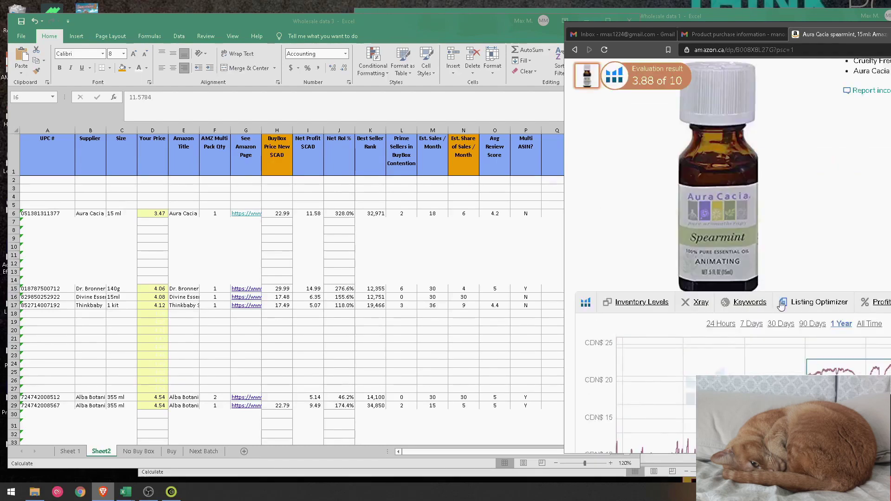
left_click(863, 155)
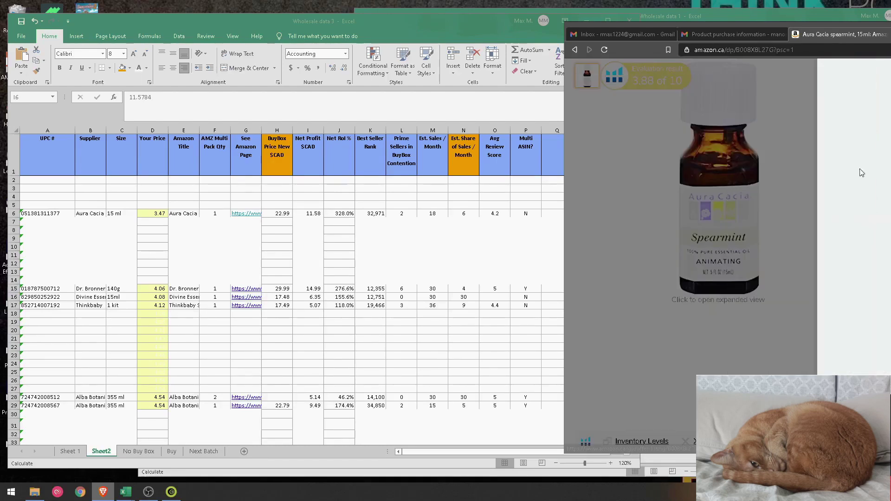
scroll(878, 232, "down", 1)
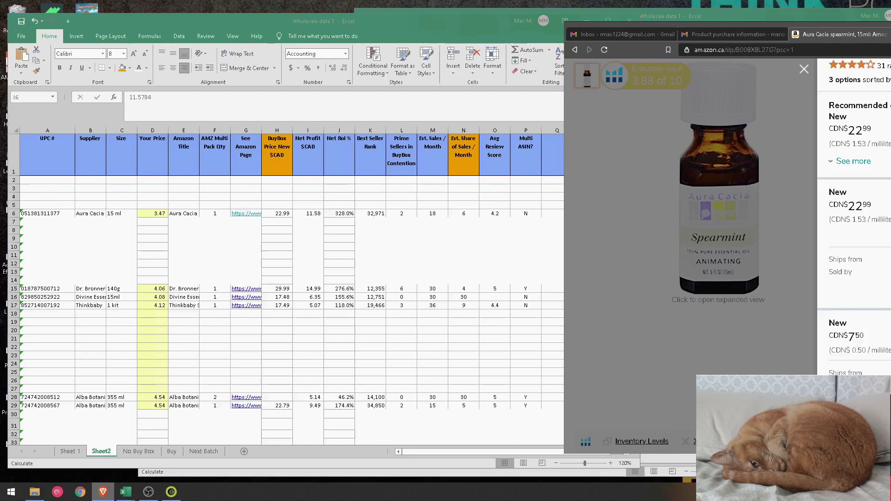
scroll(854, 218, "up", 1)
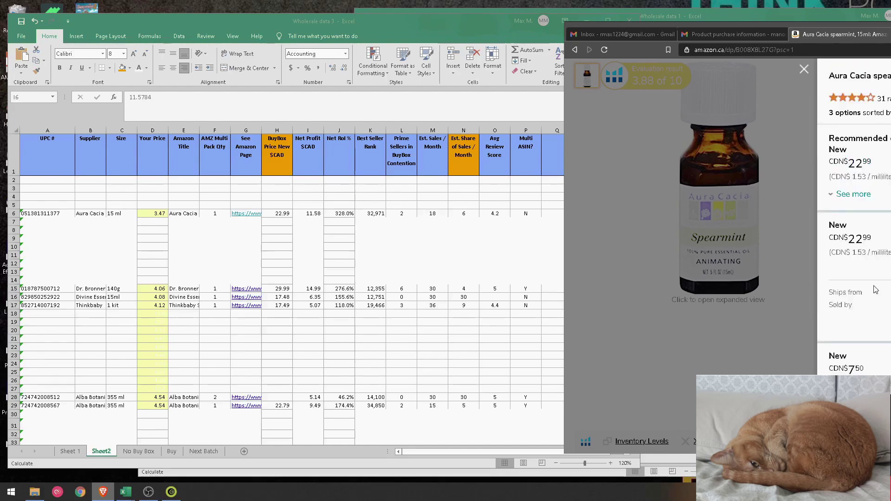
left_click(804, 70)
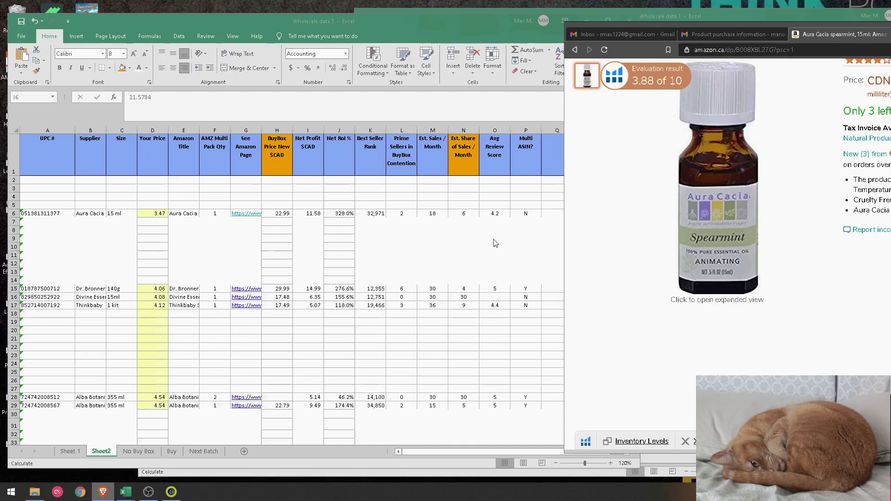
Bring the supplier sheet forward and select the whole Aura Cacia row 6.
left_click(557, 213)
left_click(582, 230)
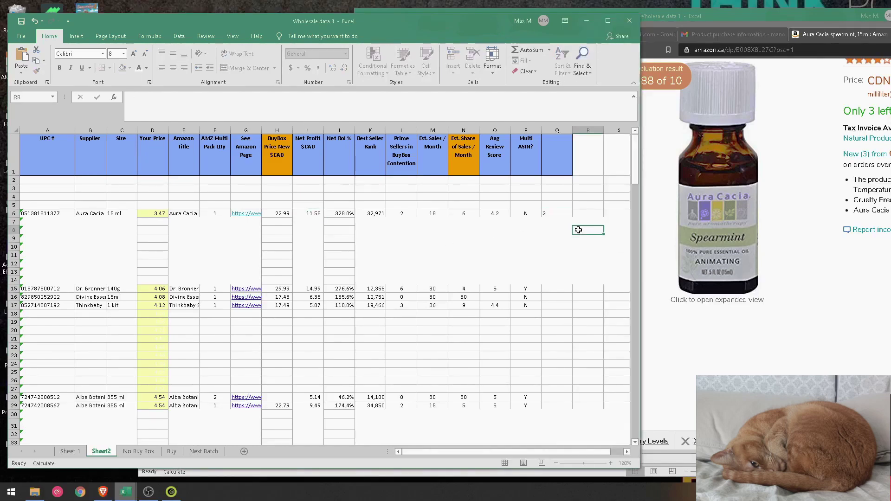
left_click(557, 213)
left_click(14, 213)
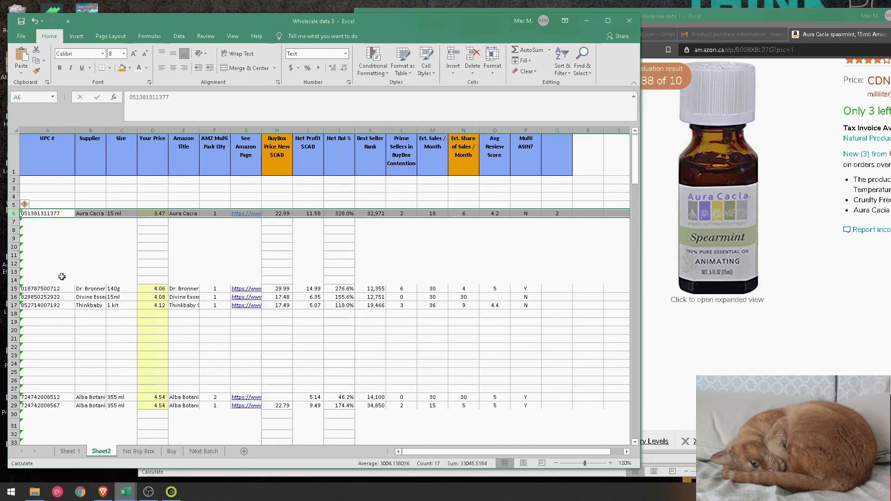
left_click(50, 289)
key("ctrl+c")
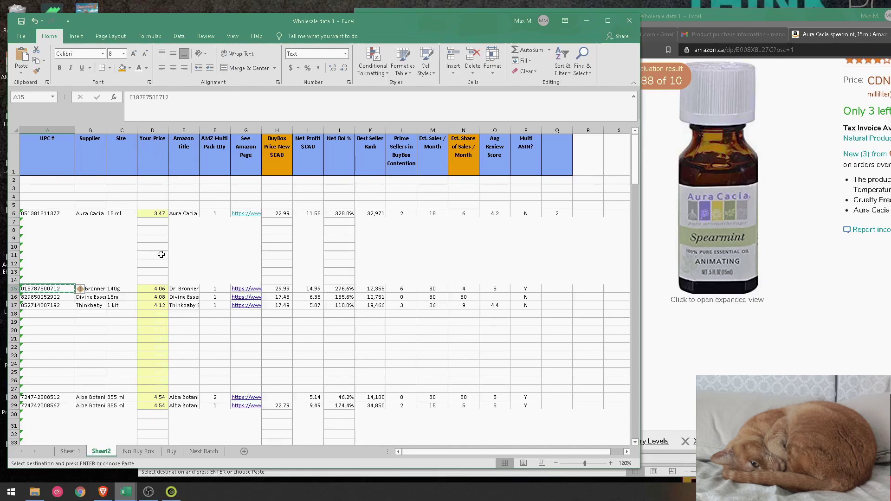
left_click(730, 70)
left_click(640, 33)
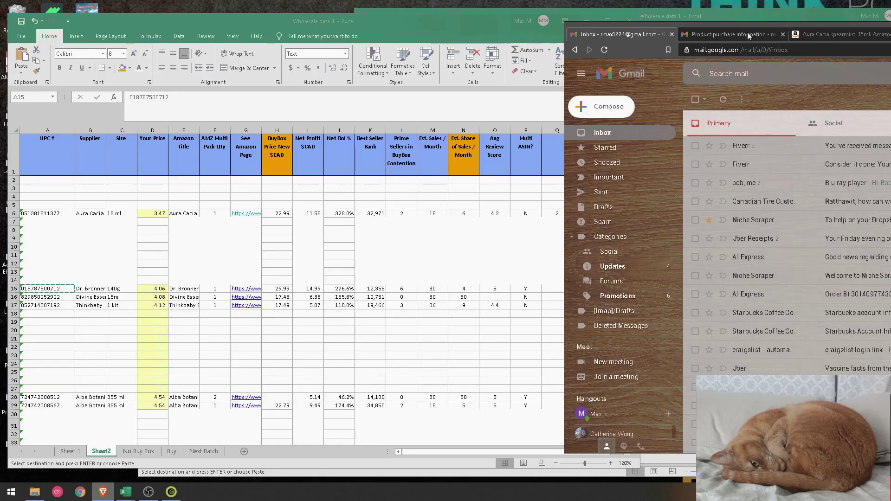
left_click(120, 286)
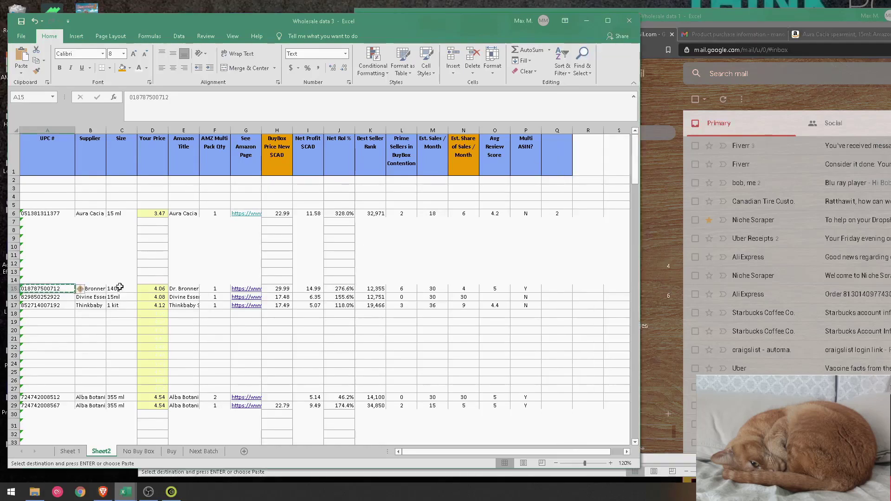
Copy the G15 product URL into Chrome and load the Dr. Bronner peppermint toothpaste 3-pack listing.
right_click(249, 289)
key("Escape")
key("F2")
key("shift+Home")
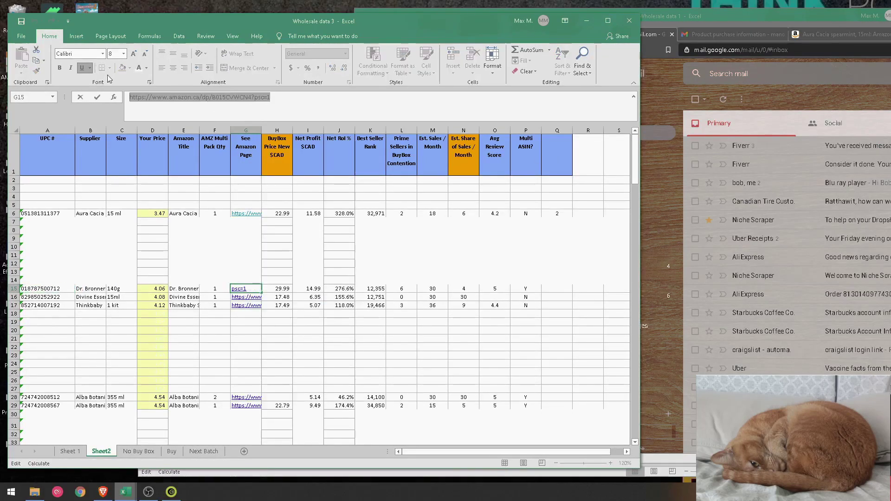
key("ctrl+c")
left_click(756, 57)
key("ctrl+v")
key("Return")
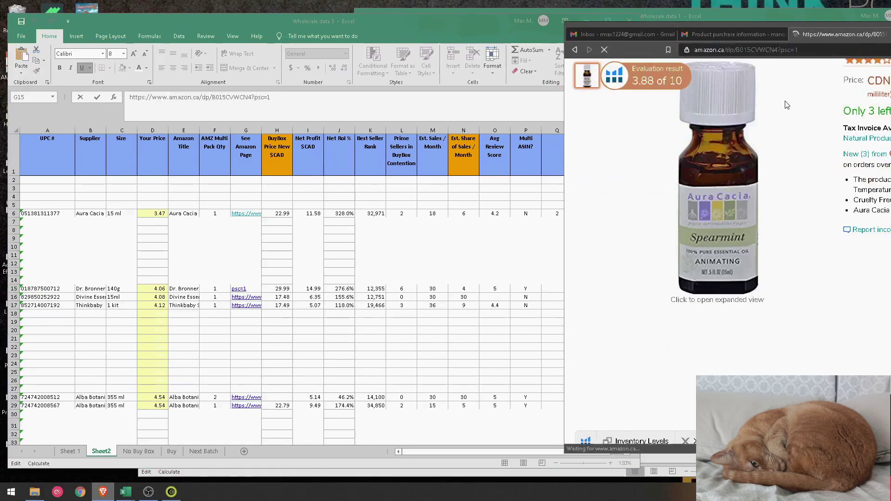
scroll(844, 221, "down", 1)
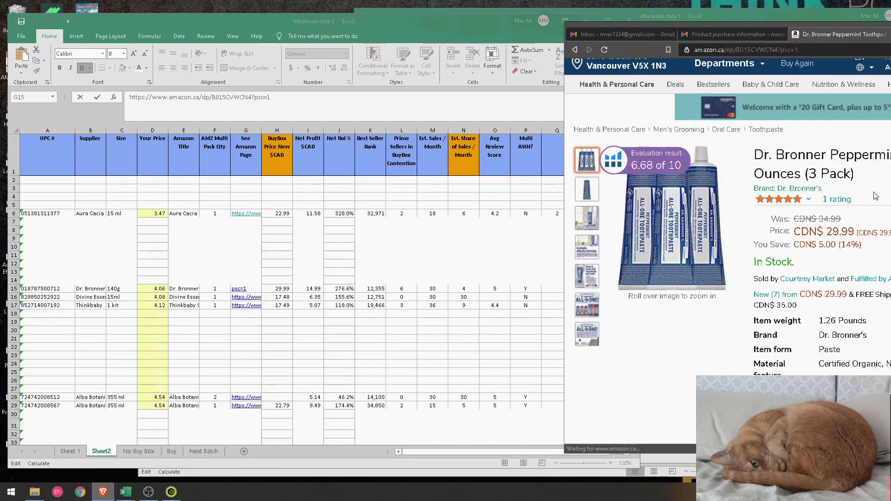
Check the 4.06 cost in D15, then scroll the listing down to the Calculators section.
left_click(161, 290)
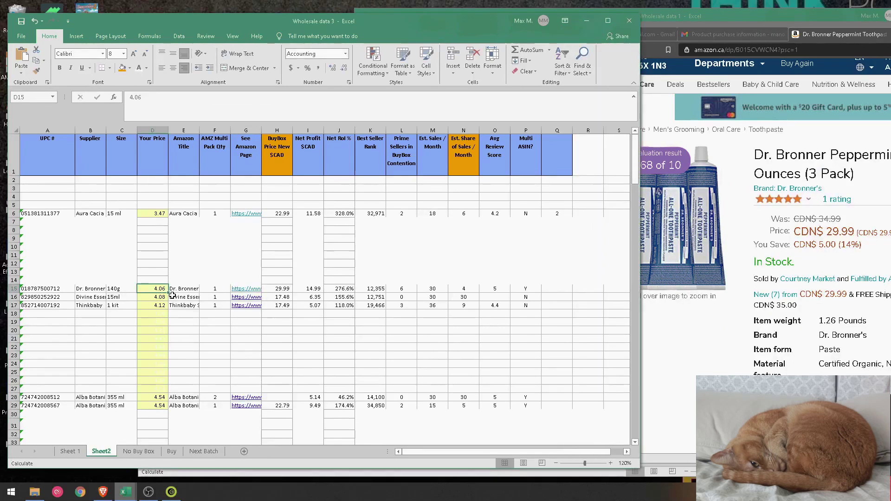
scroll(811, 353, "down", 3)
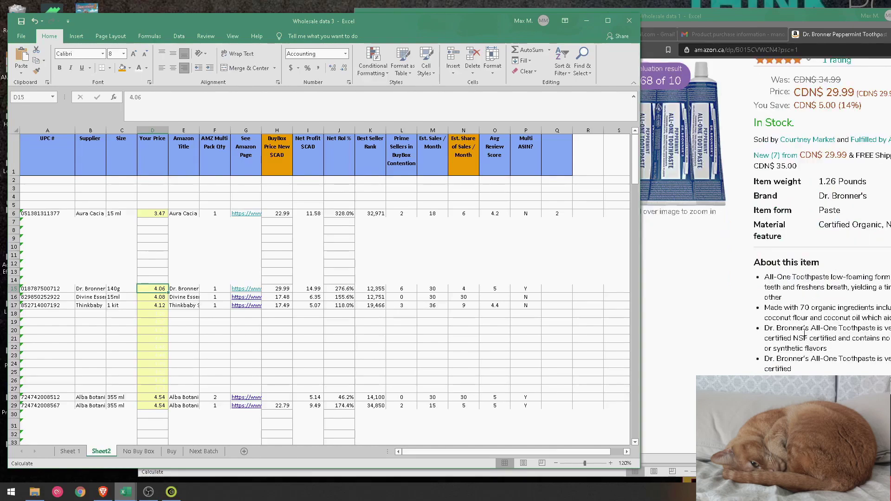
left_click(796, 343)
scroll(788, 345, "down", 10)
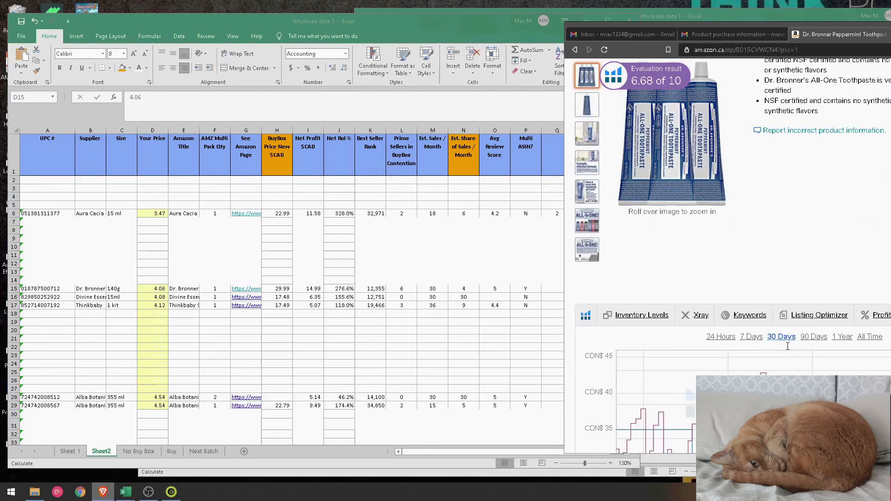
Enter 12 as the FBA product cost in Helium 10's revenue calculator, giving C$ 7.09 net.
left_click(635, 148)
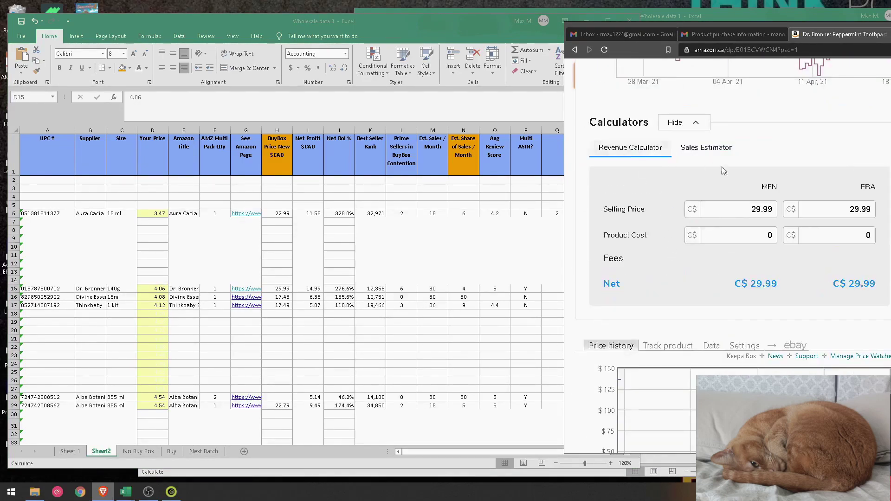
left_click(853, 238)
type("12")
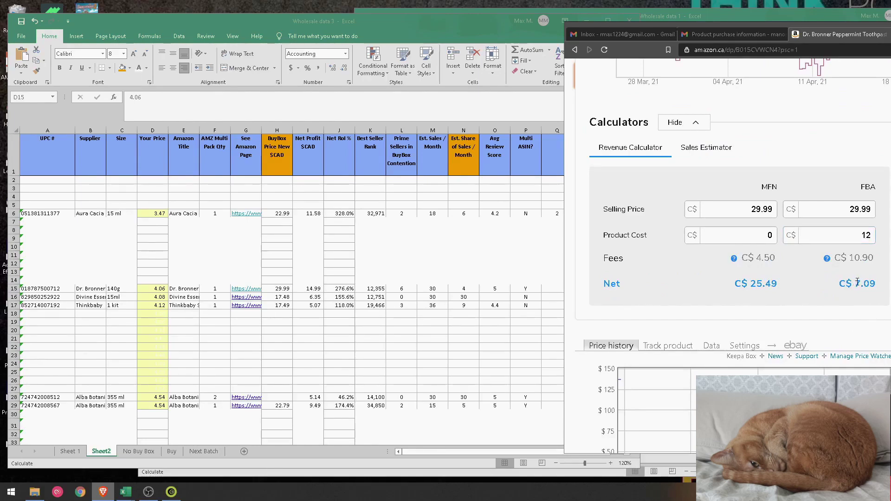
left_click_drag(856, 284, 880, 285)
Compare that C$ 7.09 net with row 15's net profit and ROI in I15:J15.
left_click(395, 299)
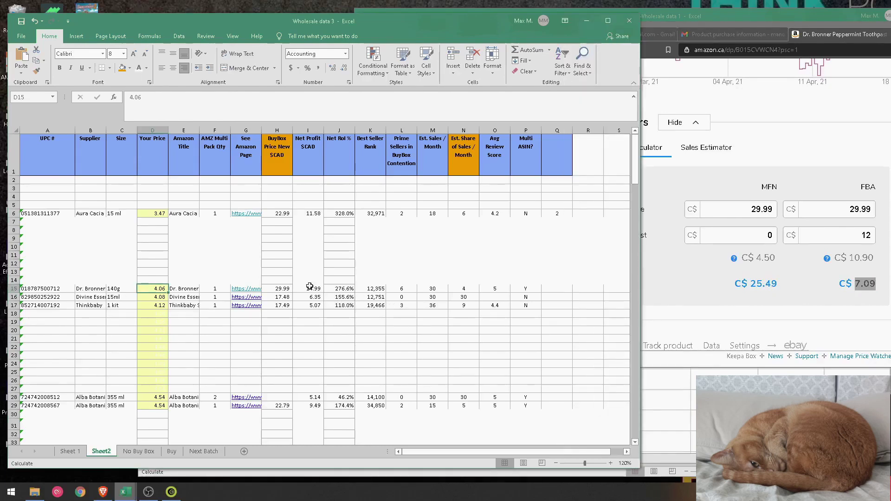
left_click(320, 288)
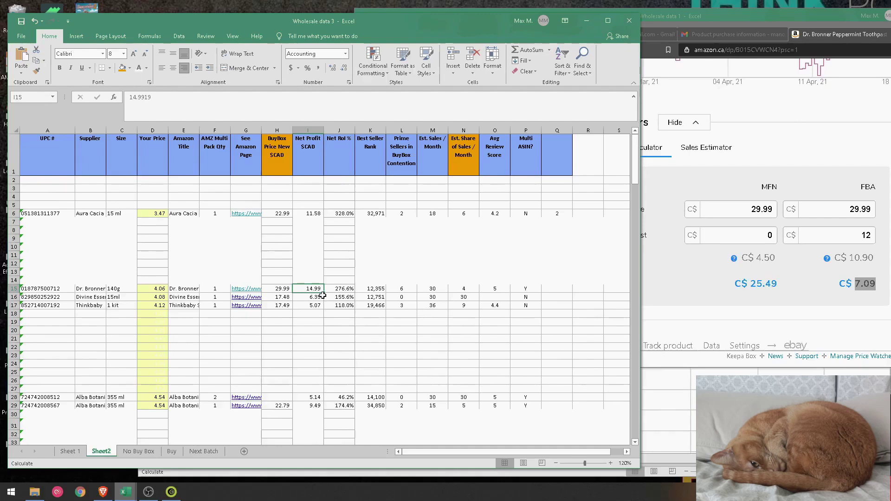
left_click(343, 289)
left_click(783, 300)
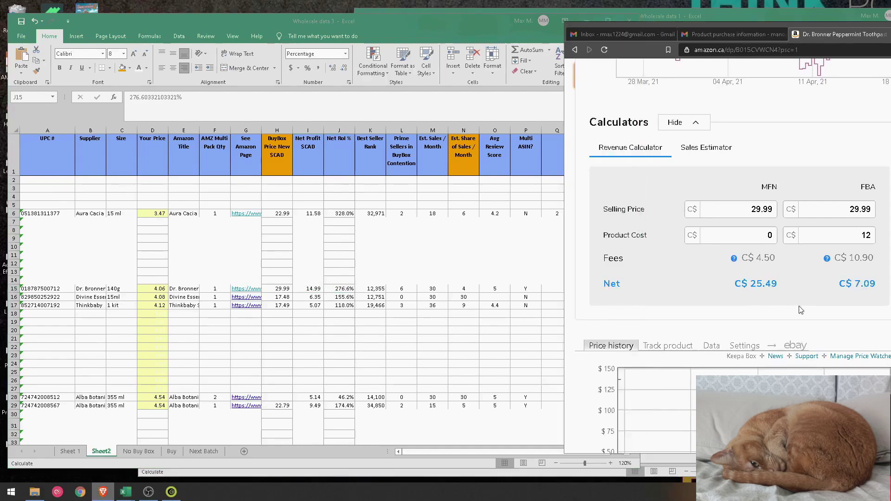
left_click_drag(309, 289, 343, 288)
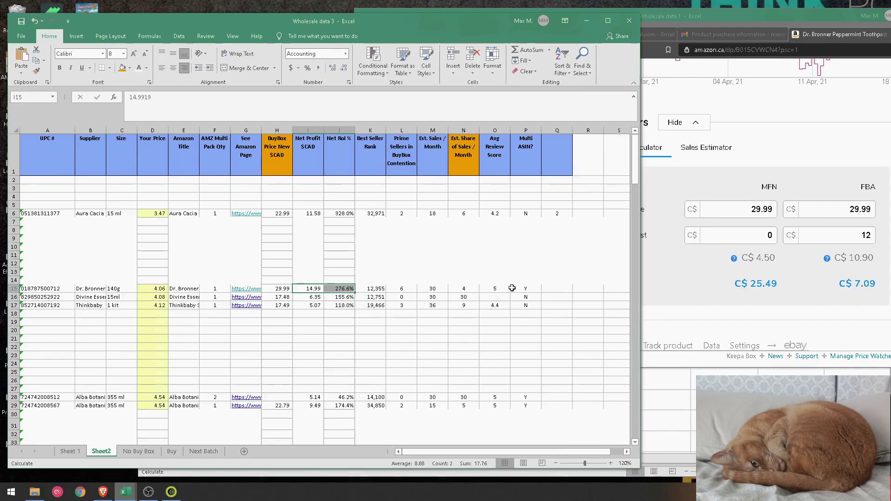
left_click(766, 305)
scroll(766, 305, "down", 4)
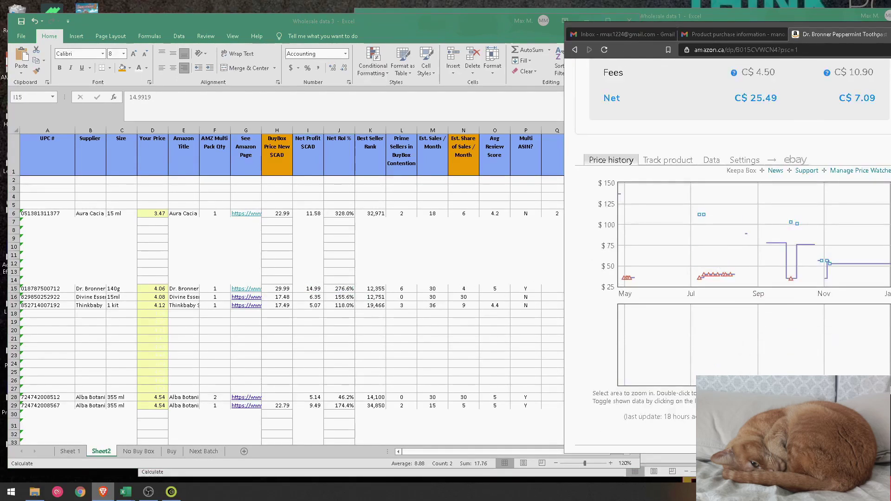
Scroll through the Keepa chart and view the Helium price chart at All Time, then 1 Year.
scroll(851, 346, "down", 6)
scroll(851, 346, "up", 9)
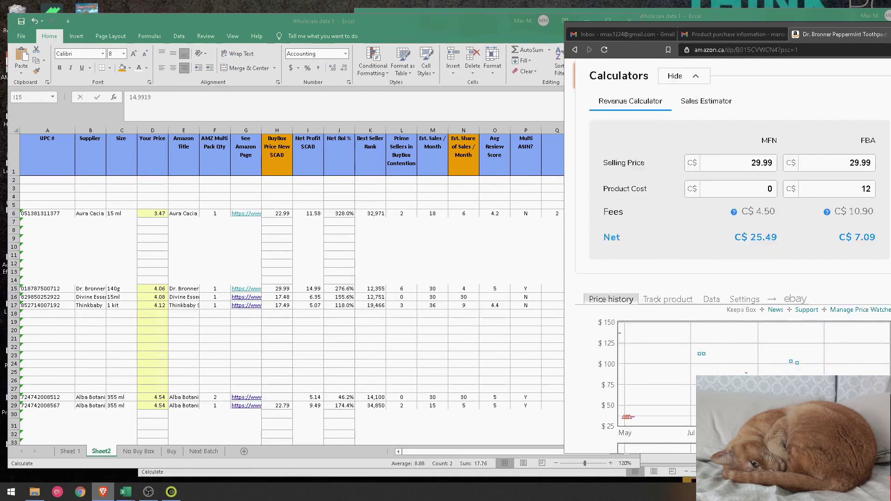
scroll(830, 201, "up", 5)
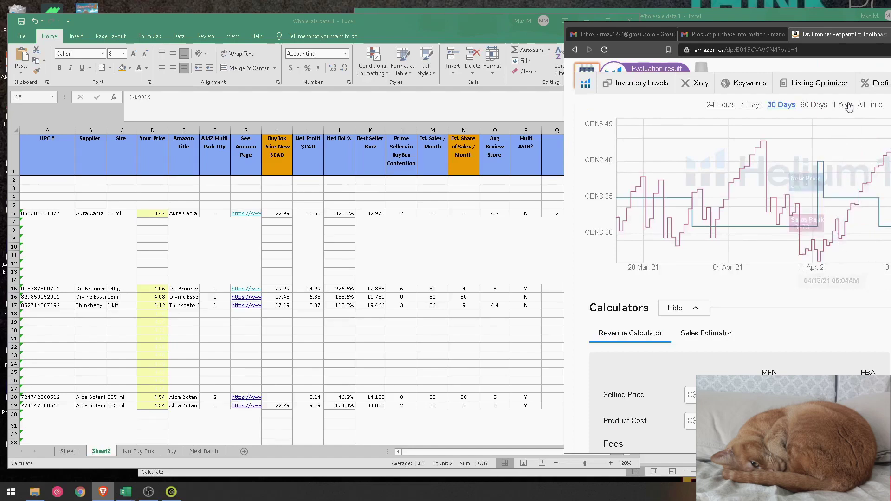
left_click(869, 105)
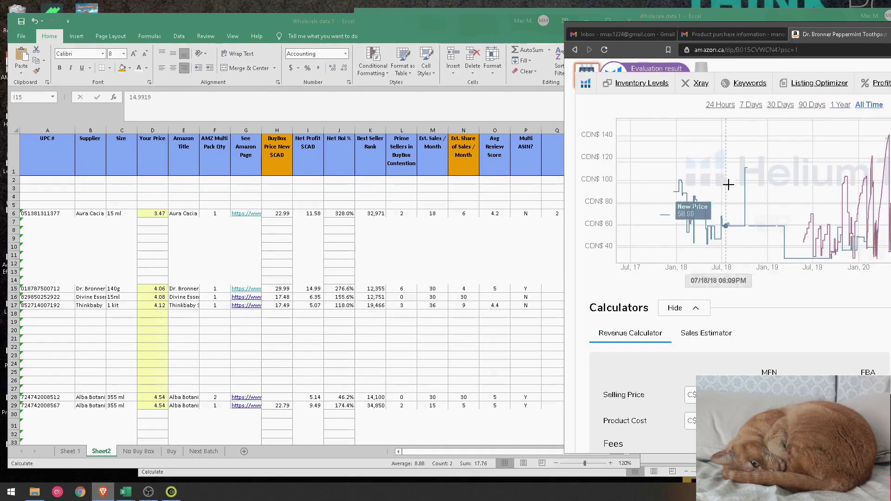
scroll(873, 208, "down", 12)
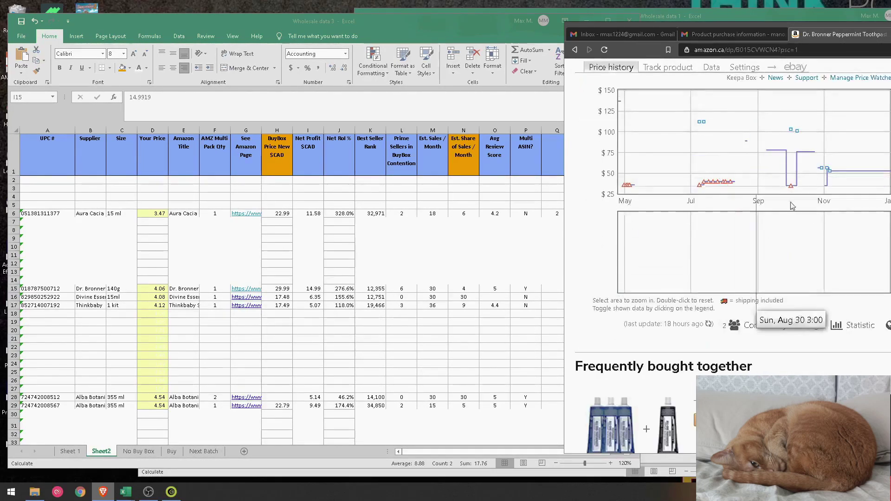
scroll(865, 297, "up", 9)
scroll(863, 297, "down", 5)
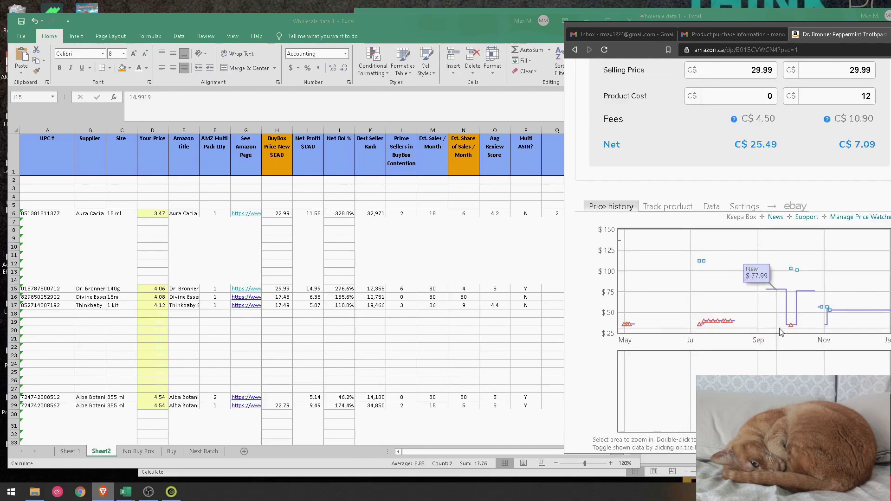
scroll(858, 329, "up", 7)
left_click(841, 151)
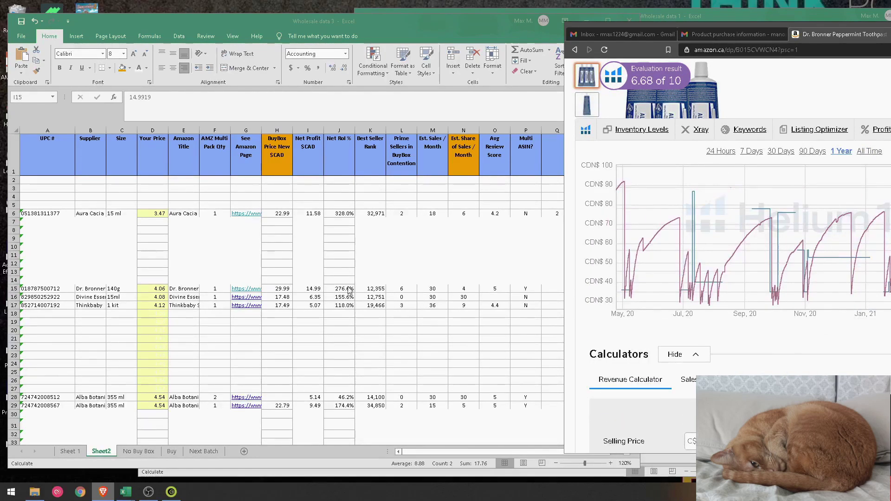
Select the Dr. Bronner row 15 in Excel, glance back at the listing, and return to the spreadsheet.
left_click_drag(74, 289, 518, 291)
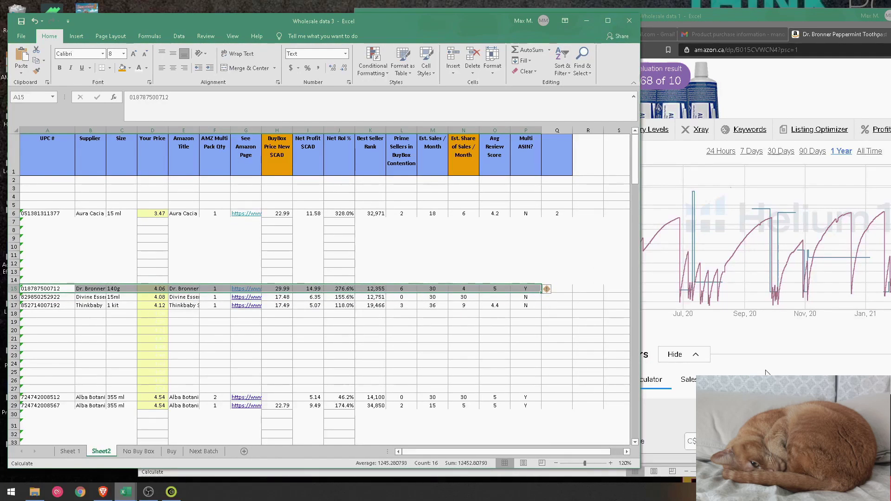
scroll(765, 373, "up", 5)
scroll(766, 373, "up", 4)
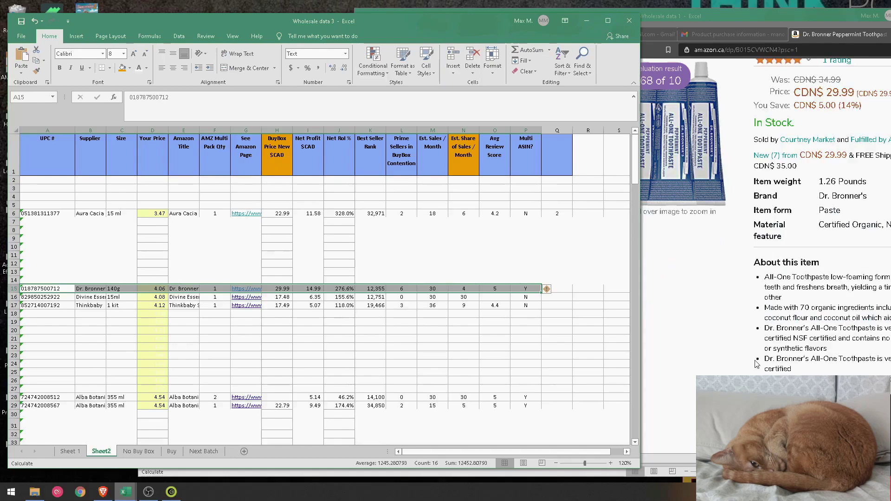
left_click(757, 364)
scroll(658, 295, "down", 4)
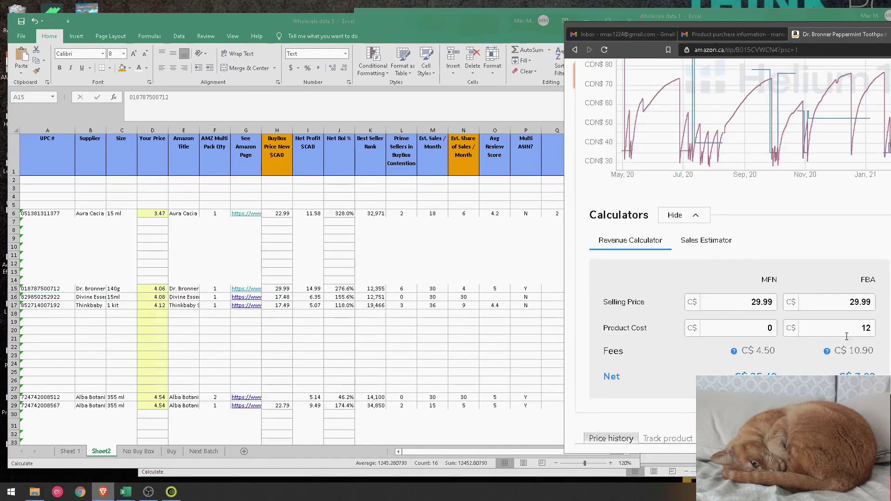
key("alt+Tab")
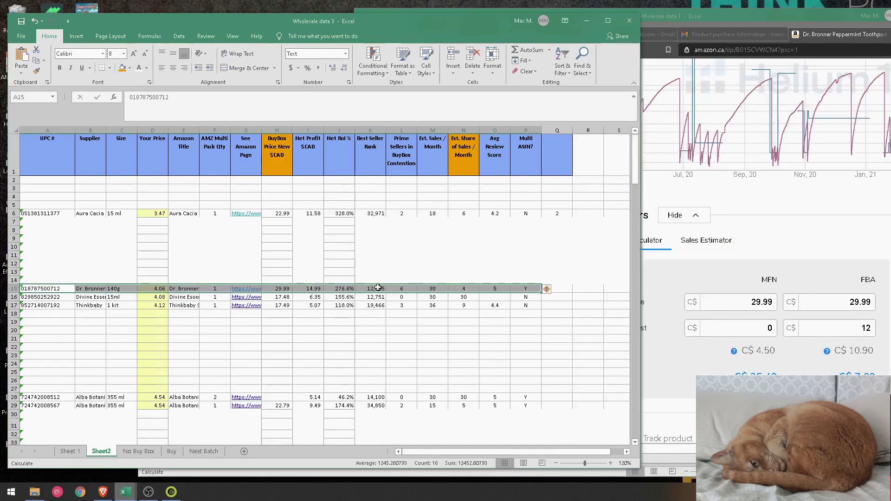
key("ctrl+v")
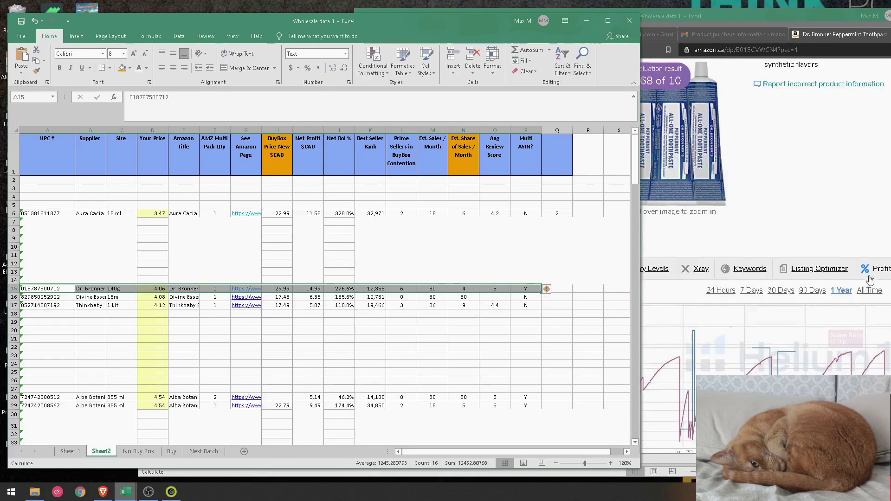
Enter 12 in Q15 for the Dr. Bronner row, check N15:O15, and select the A16 UPC.
left_click(557, 288)
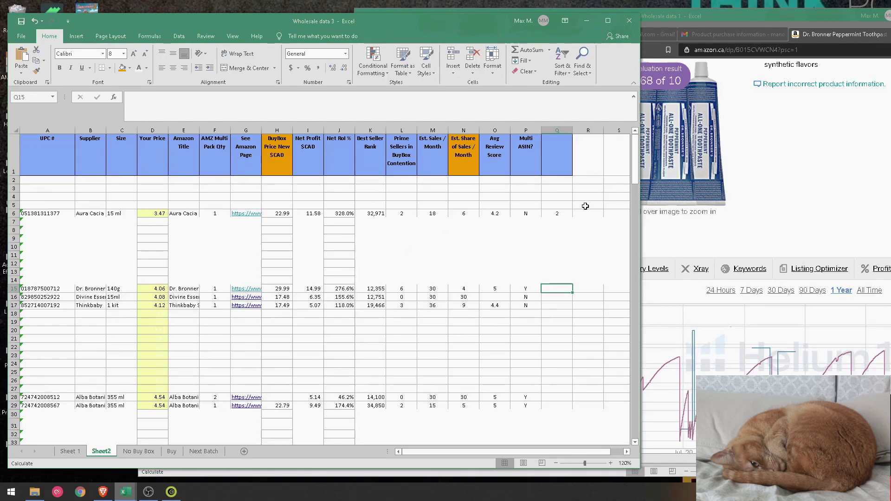
left_click(464, 287)
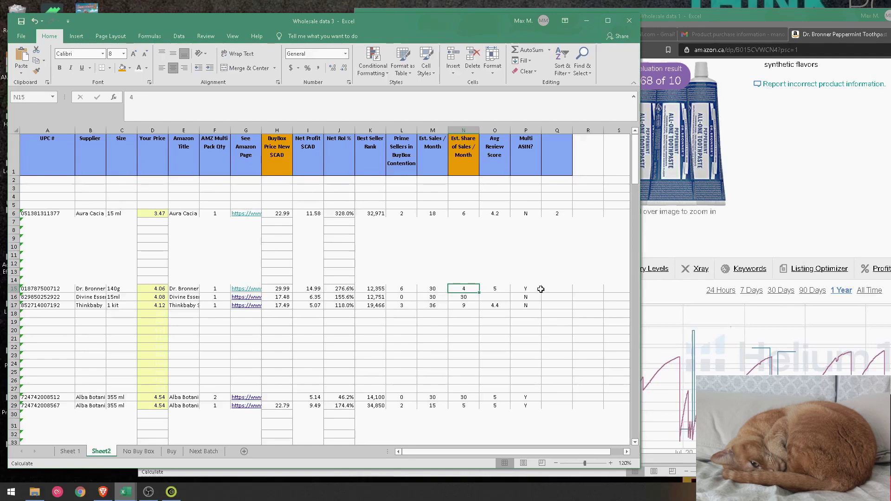
left_click(558, 289)
type("1")
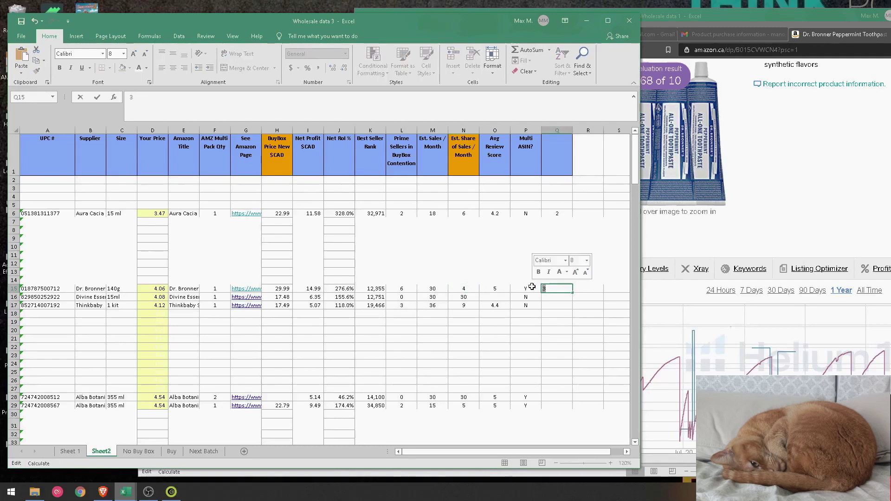
type("2")
left_click(557, 318)
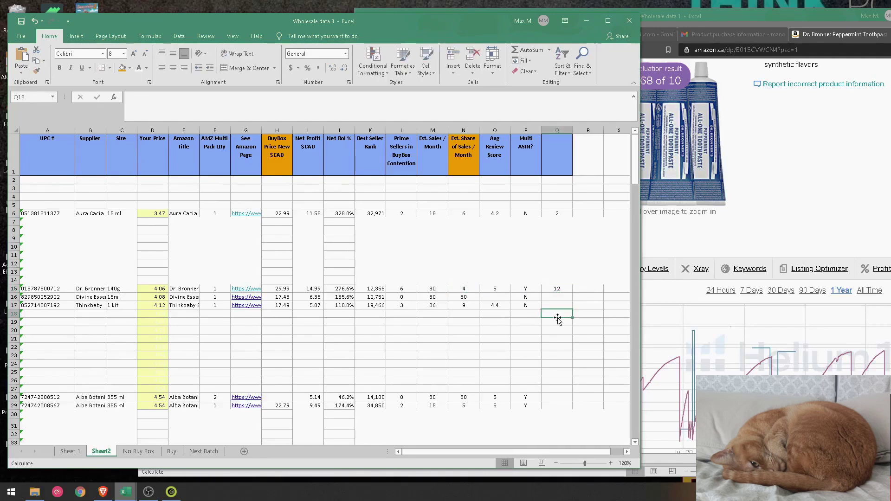
left_click_drag(489, 288, 464, 288)
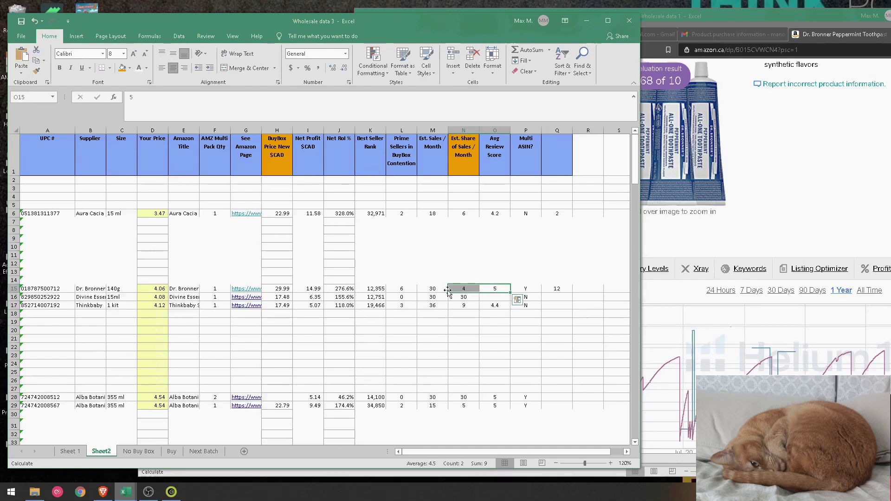
left_click(61, 297)
Copy the A16 UPC and the G16 link, and load the Divine Essence Orange listing in Chrome.
key("ctrl+c")
scroll(884, 147, "up", 10)
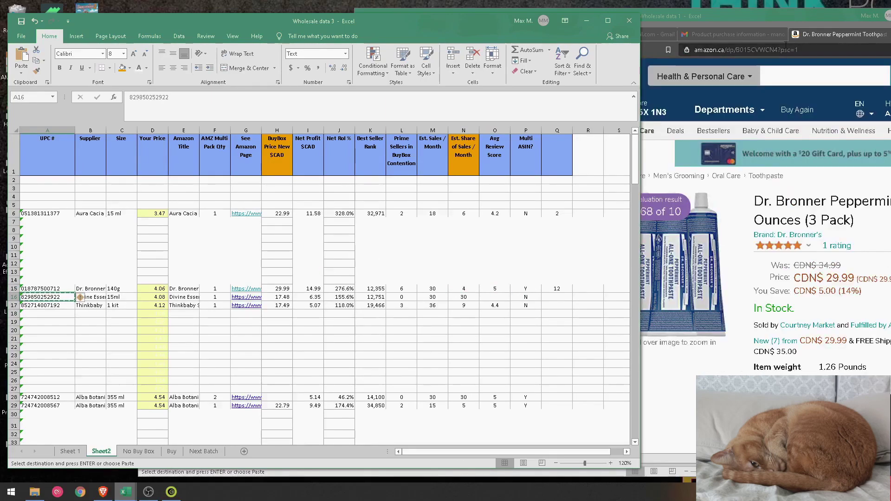
scroll(768, 185, "down", 6)
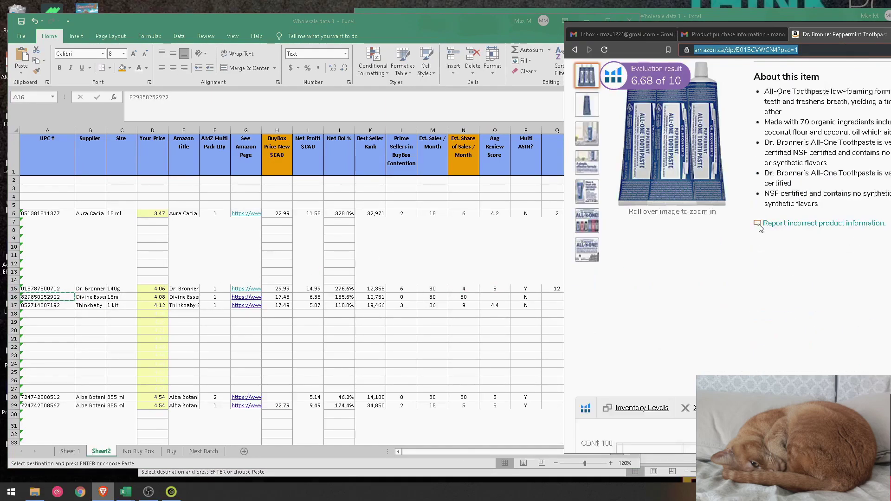
scroll(768, 186, "up", 5)
right_click(235, 299)
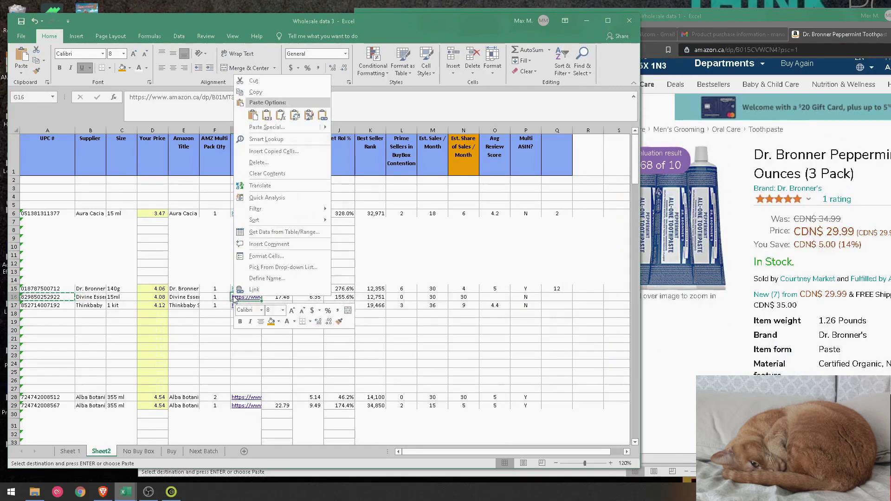
key("Escape")
triple_click(200, 97)
key("ctrl+c")
left_click(766, 49)
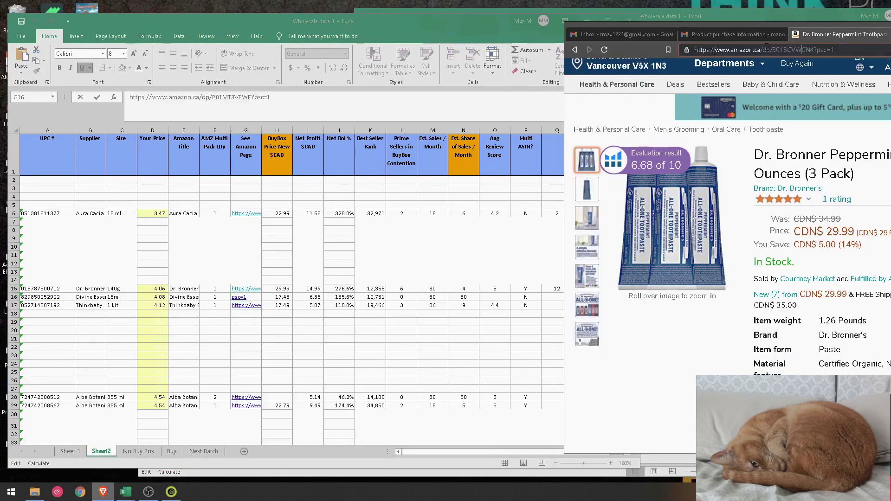
key("ctrl+v")
key("ctrl+a")
key("ctrl+v")
key("Return")
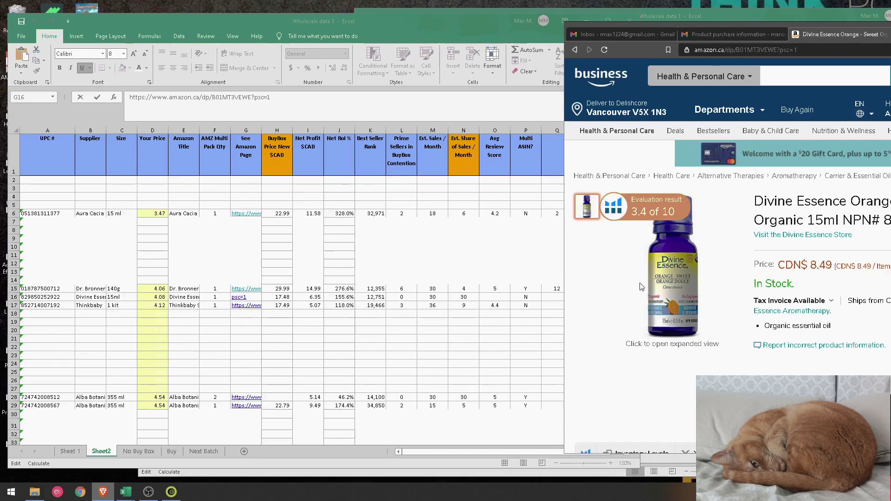
Compare the Helium price chart over 1 Year and 90 Days and note the organic essential oil bullet.
key("alt+Tab")
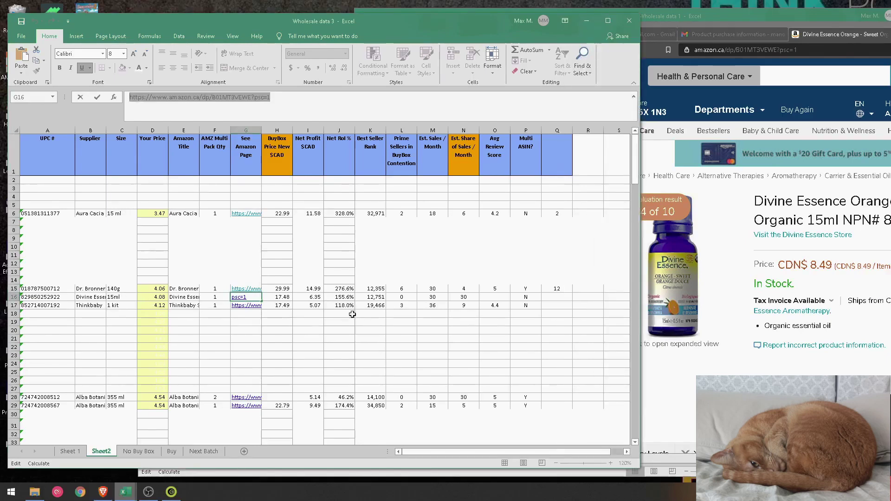
scroll(854, 321, "down", 4)
scroll(866, 292, "up", 3)
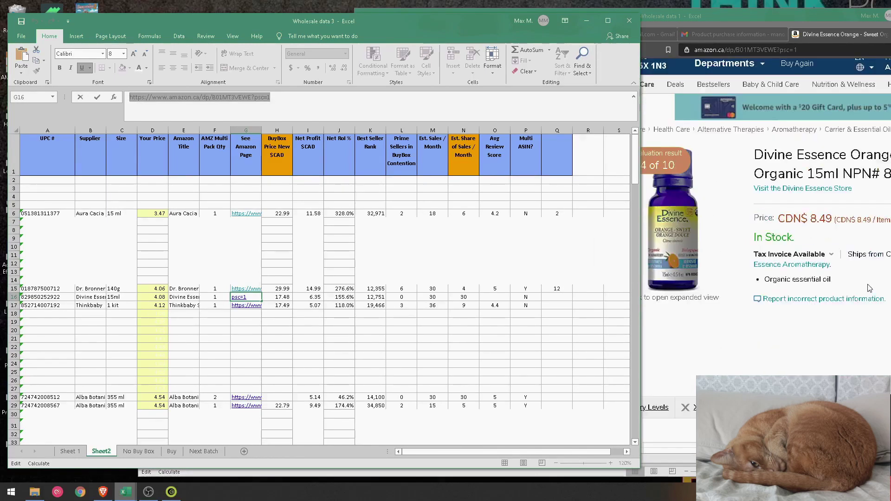
key("alt+Tab")
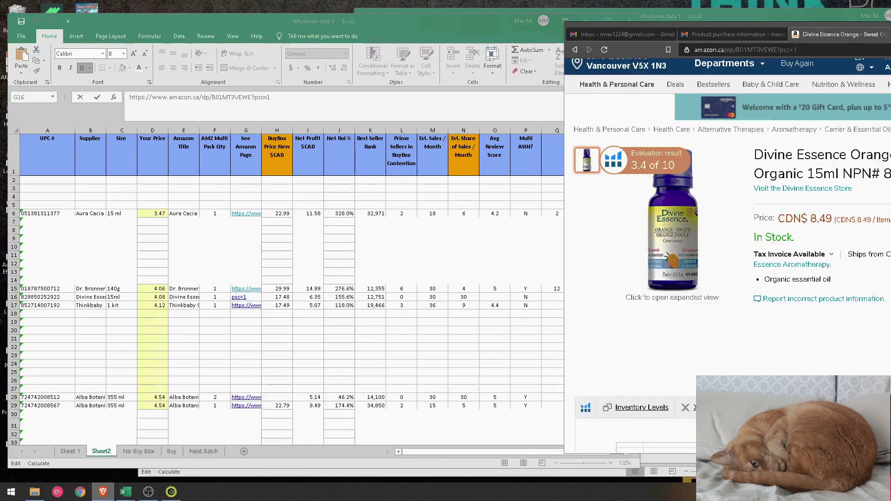
scroll(881, 251, "down", 5)
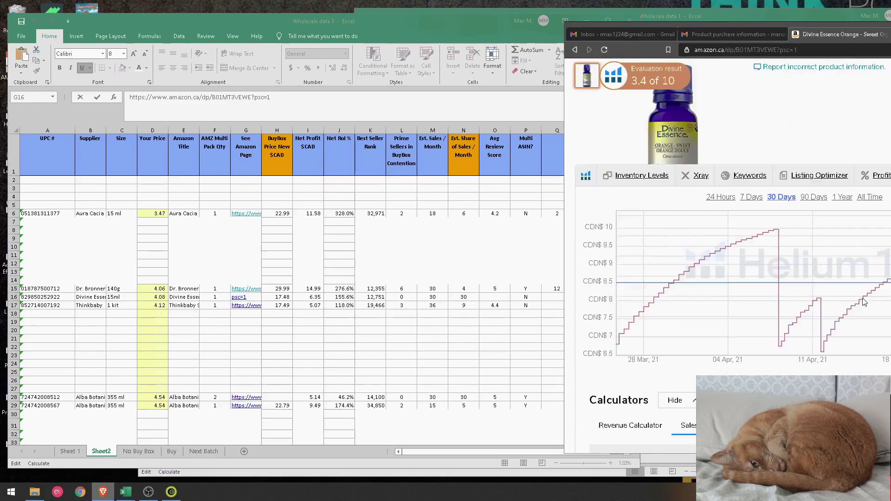
left_click(841, 196)
left_click(813, 197)
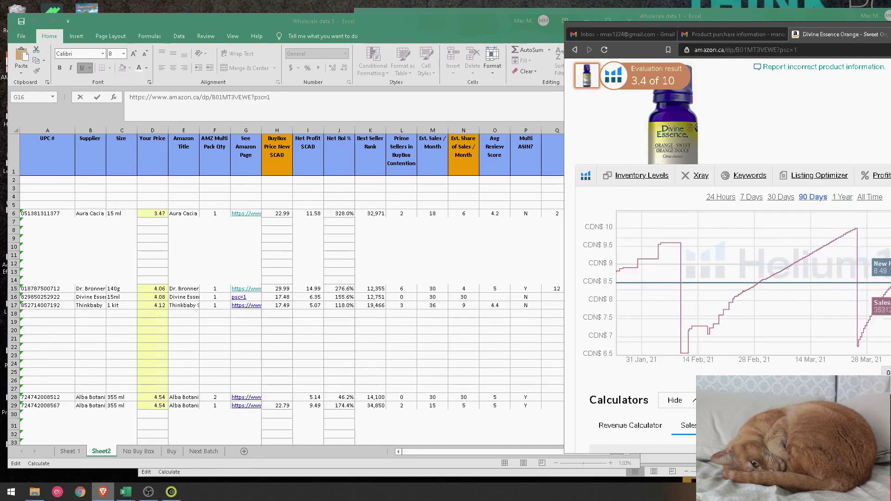
scroll(871, 338, "up", 4)
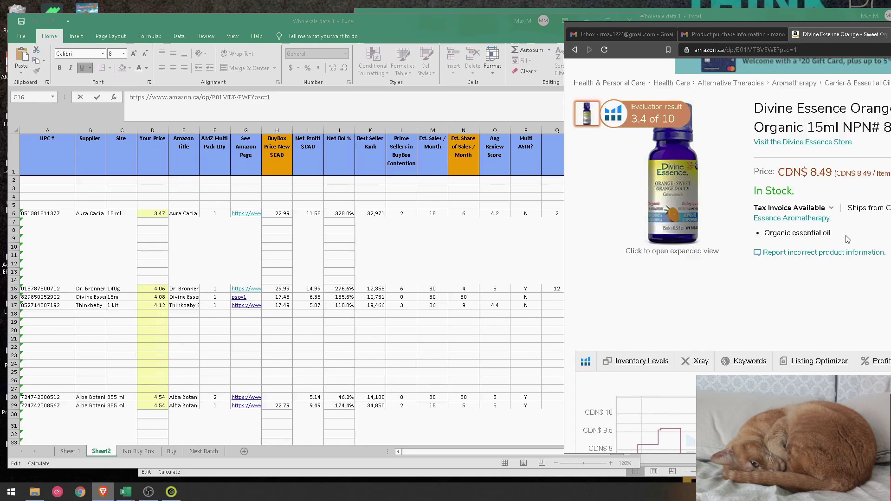
left_click_drag(849, 239, 766, 235)
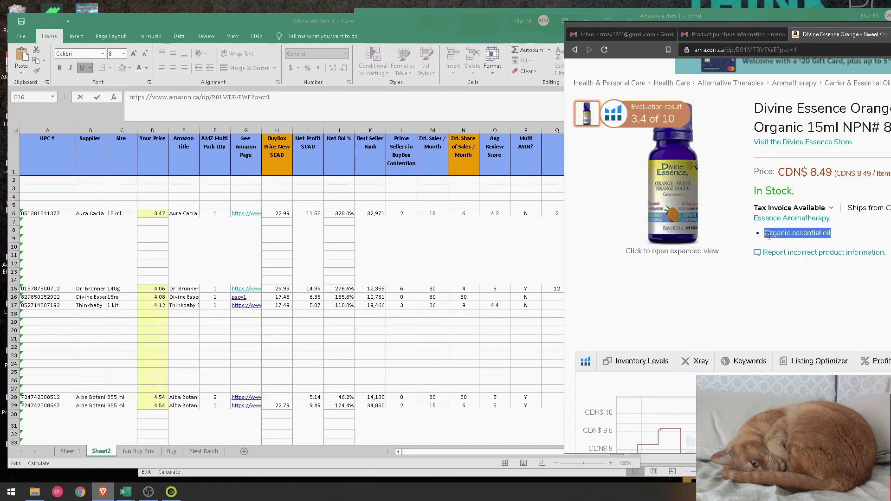
scroll(770, 236, "down", 5)
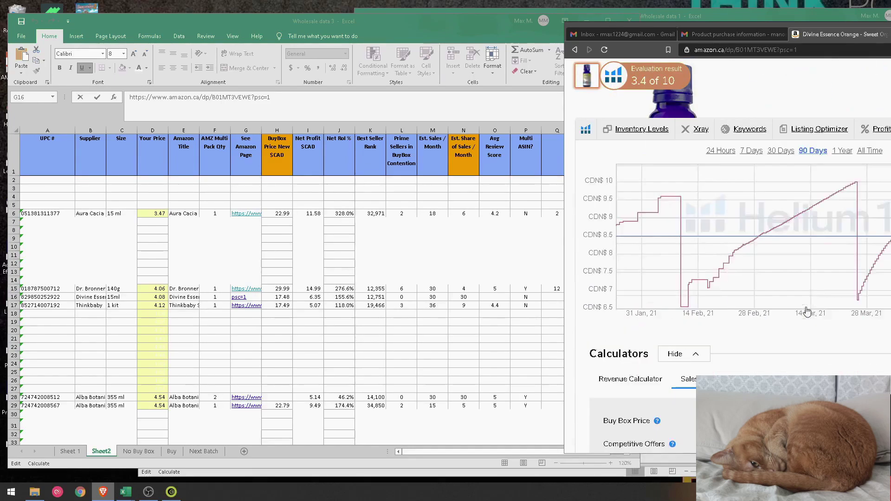
left_click(842, 151)
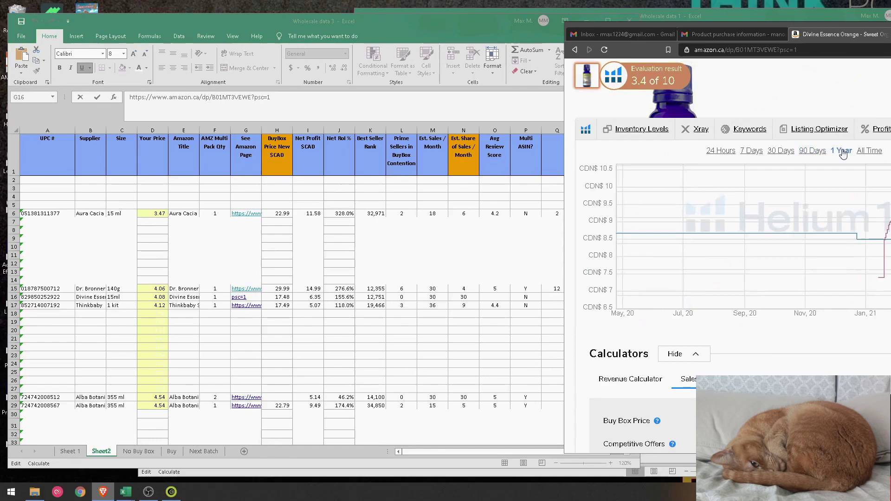
left_click(814, 151)
Scroll through the Keepa chart and expand the Helium 10 Calculators section.
left_click(160, 296)
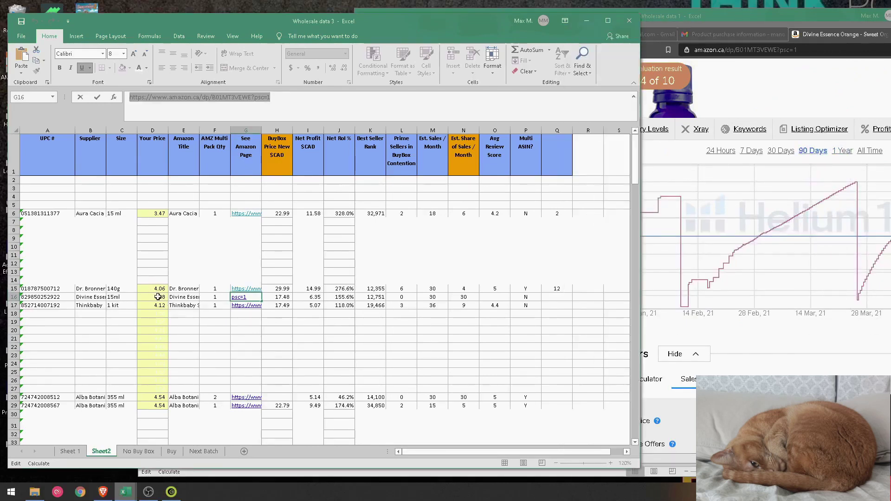
left_click(772, 364)
scroll(771, 364, "down", 2)
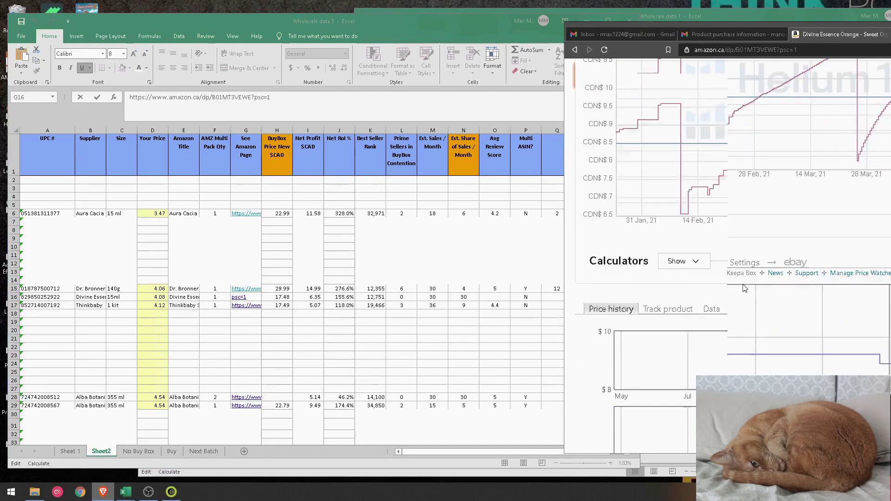
scroll(800, 300, "up", 5)
scroll(658, 152, "down", 8)
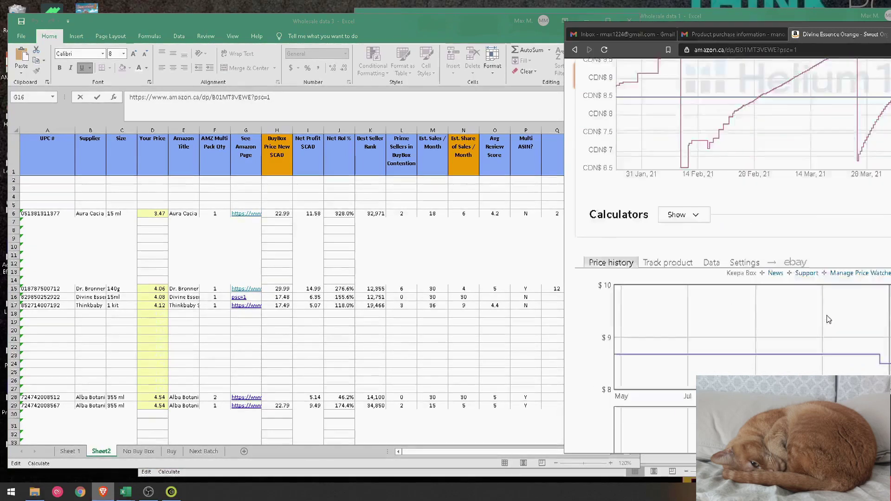
scroll(658, 152, "up", 8)
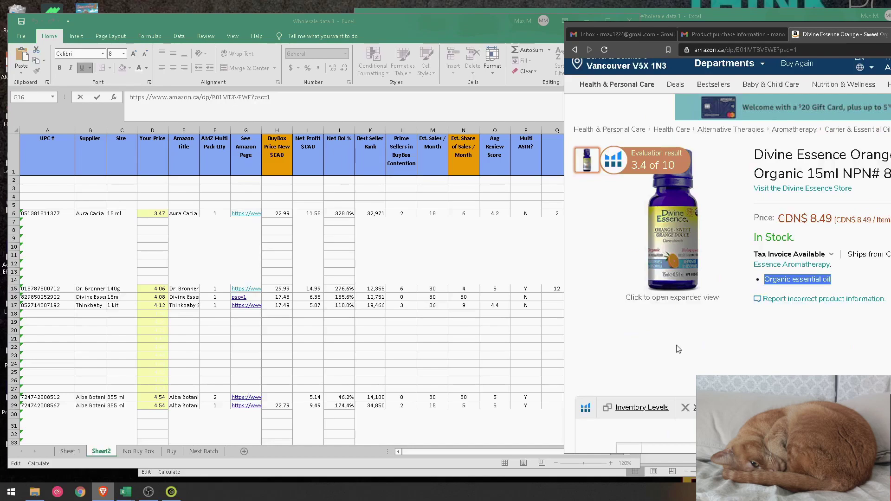
scroll(681, 347, "down", 8)
scroll(645, 258, "down", 5)
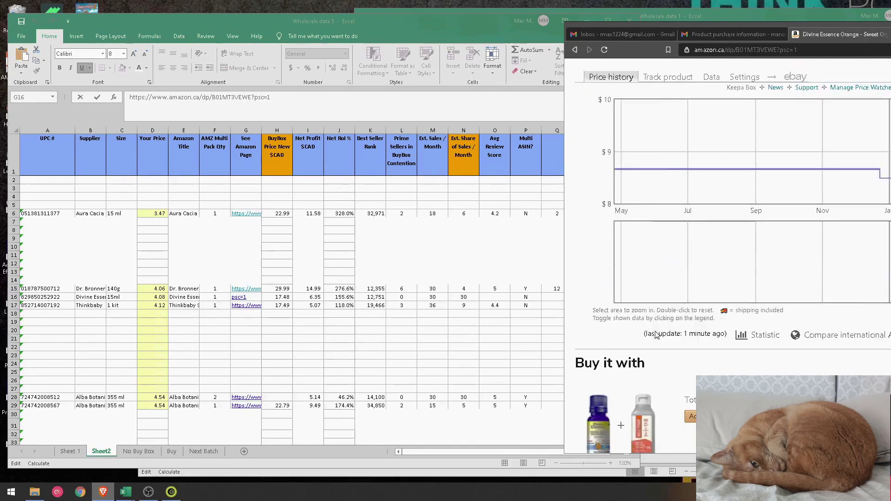
scroll(673, 334, "up", 12)
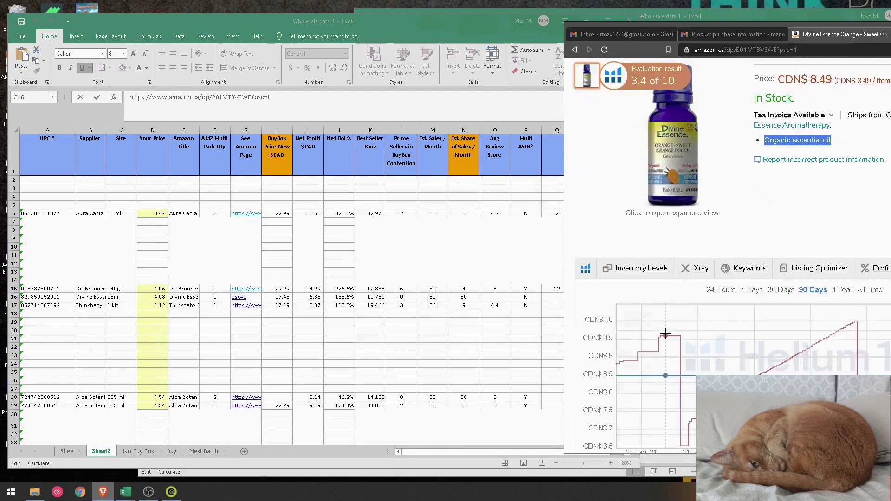
scroll(664, 320, "down", 10)
scroll(655, 313, "up", 10)
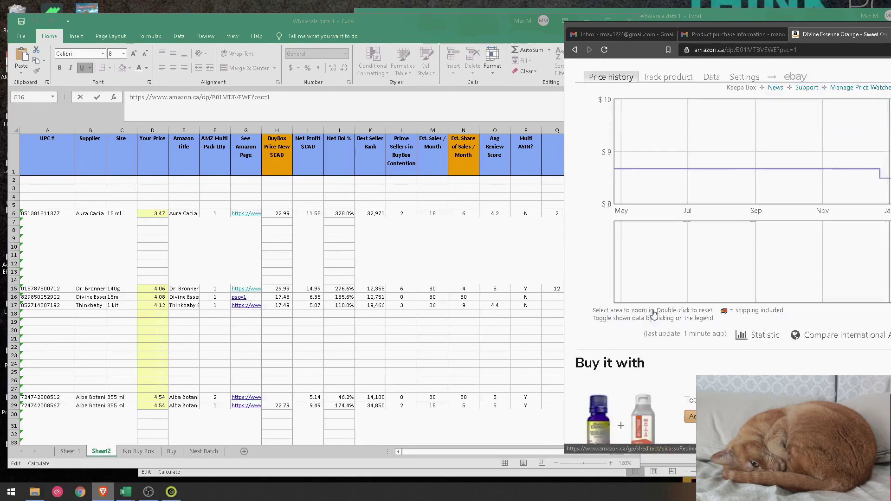
scroll(716, 308, "down", 4)
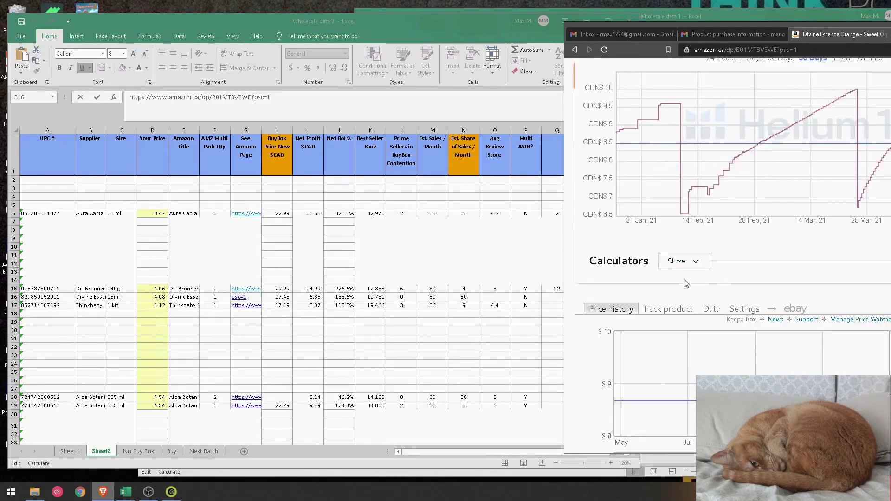
left_click(674, 263)
Enter an FBA selling price of 17.49 and product cost of 4 in the Helium 10 revenue calculator.
left_click(631, 286)
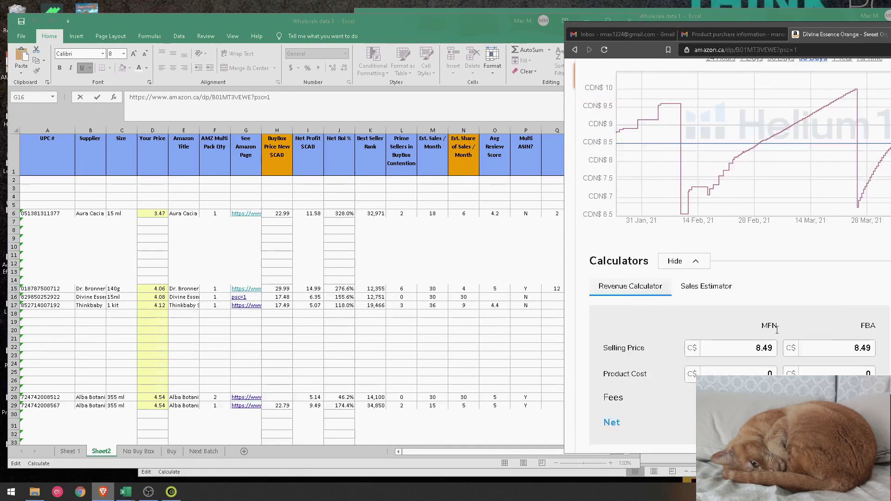
left_click(858, 348)
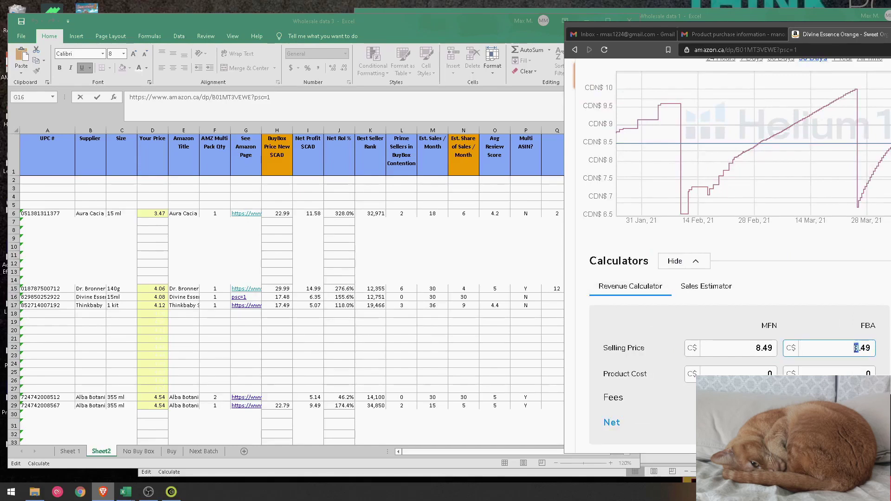
key("Tab")
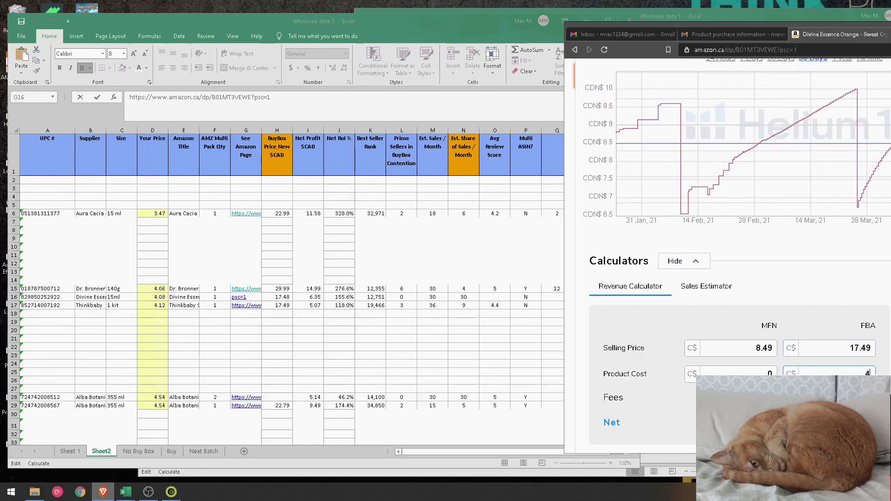
key("Tab")
scroll(734, 255, "down", 2)
scroll(734, 255, "up", 3)
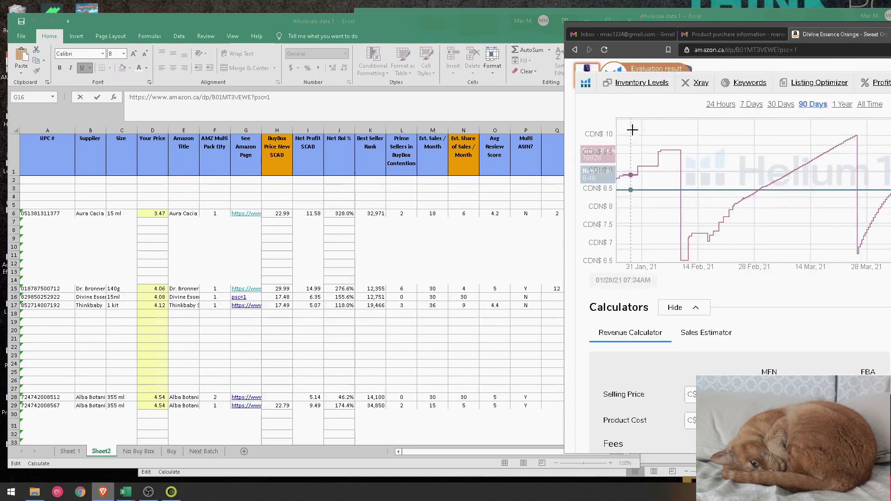
scroll(864, 338, "down", 2)
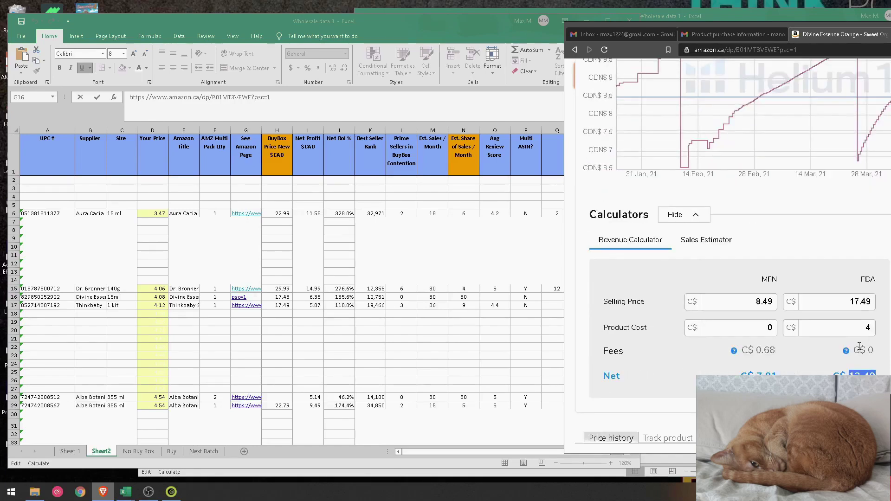
scroll(861, 347, "up", 7)
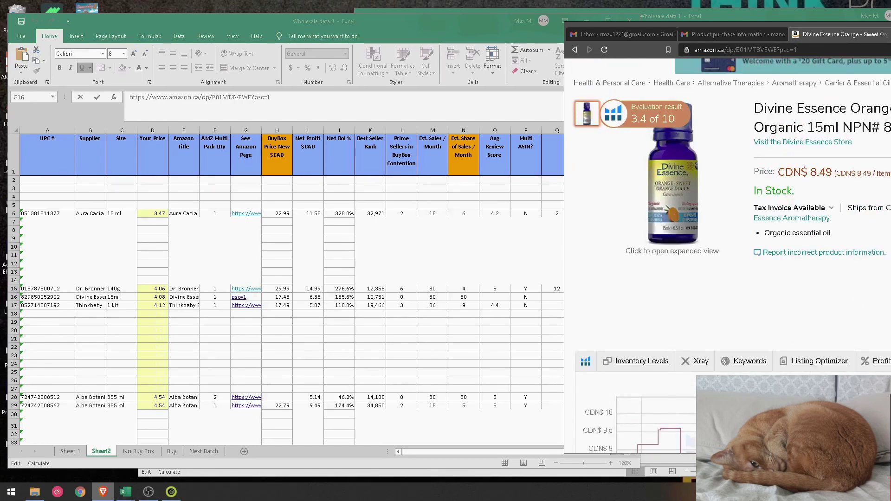
scroll(727, 256, "down", 2)
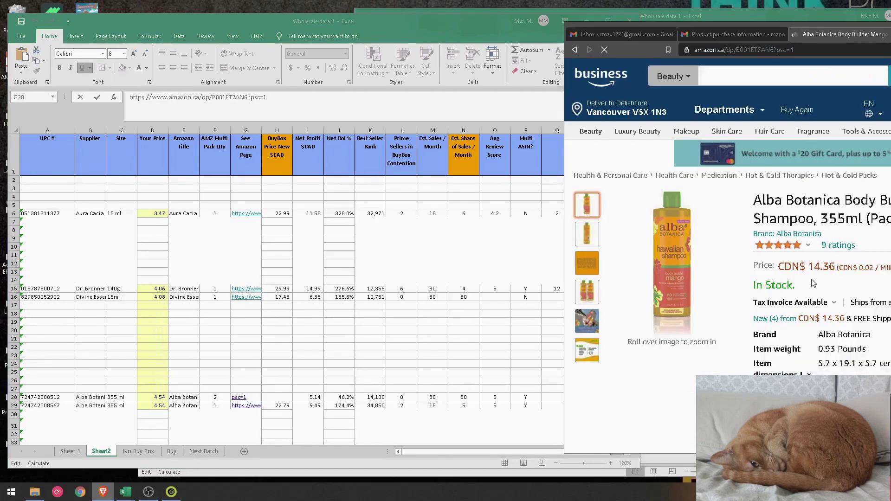
Compare the shampoo listing's CDN$ 14.36 price with row 28's 4.54 cost in Excel.
double_click(825, 267)
key("alt+Tab")
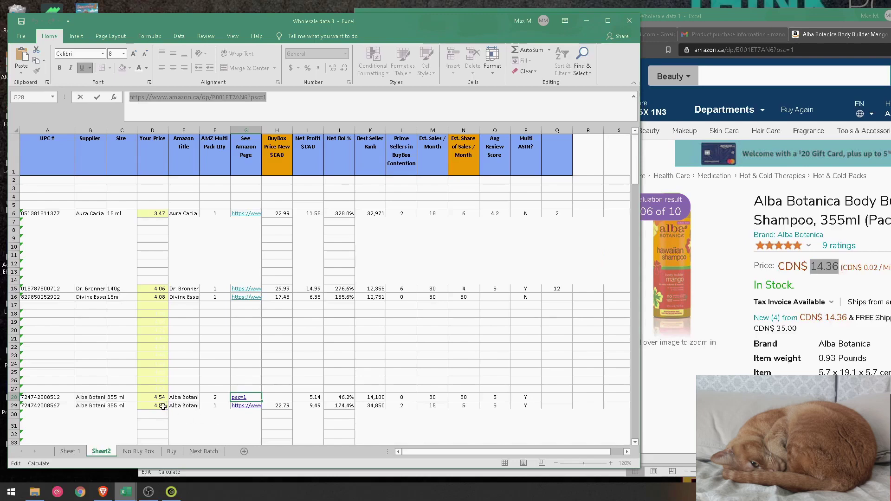
left_click(158, 398)
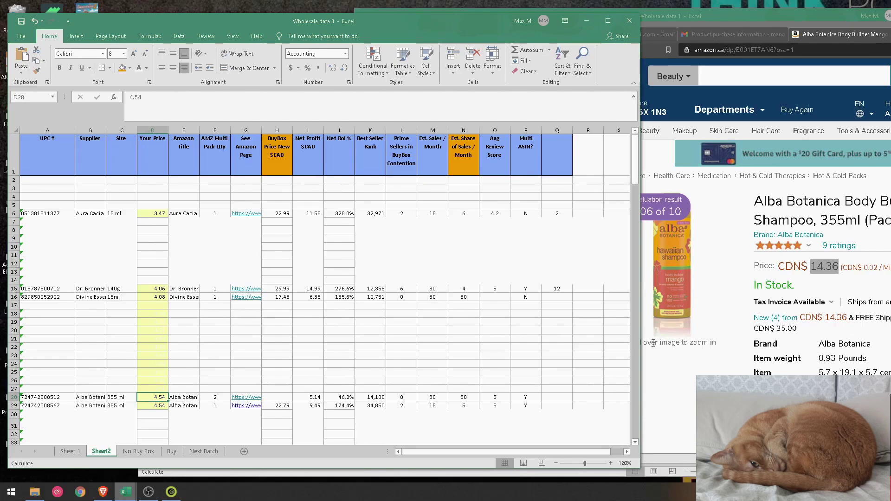
View the shampoo's Helium price history at 1 Year and 90 Days, then scroll down to Keepa's chart.
scroll(864, 368, "down", 3)
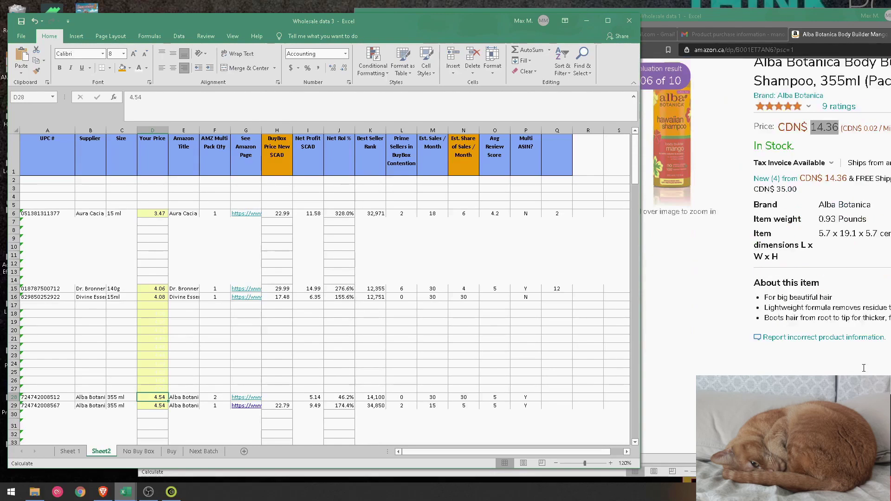
scroll(865, 370, "down", 5)
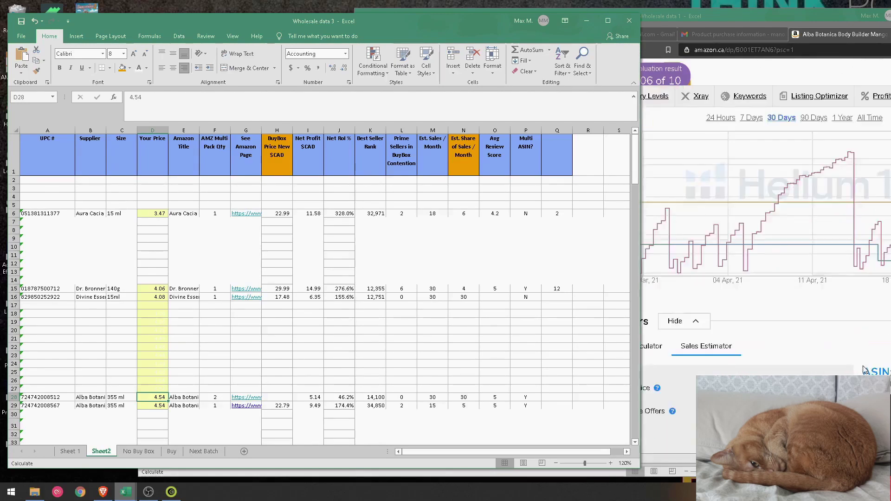
left_click(841, 118)
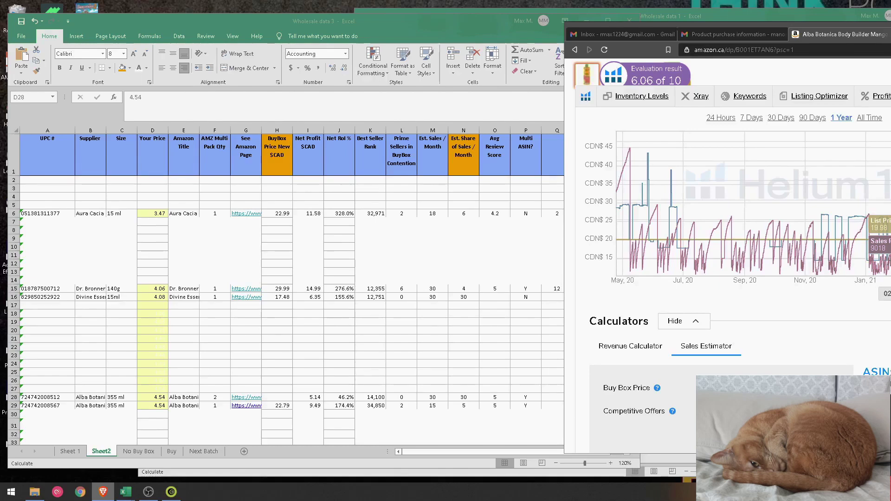
left_click(812, 118)
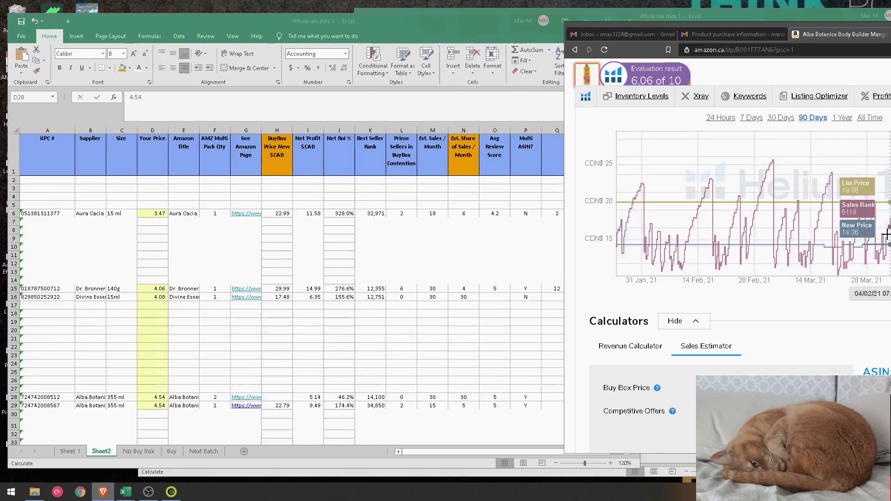
scroll(863, 278, "down", 7)
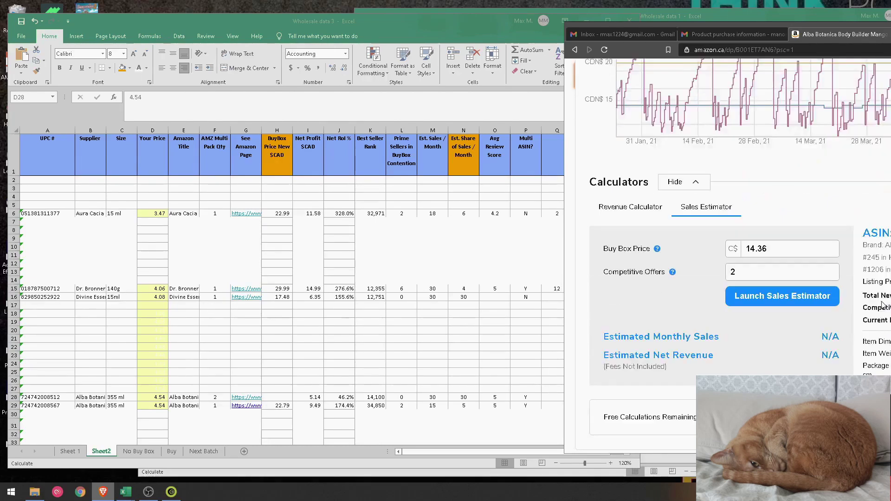
scroll(856, 304, "down", 3)
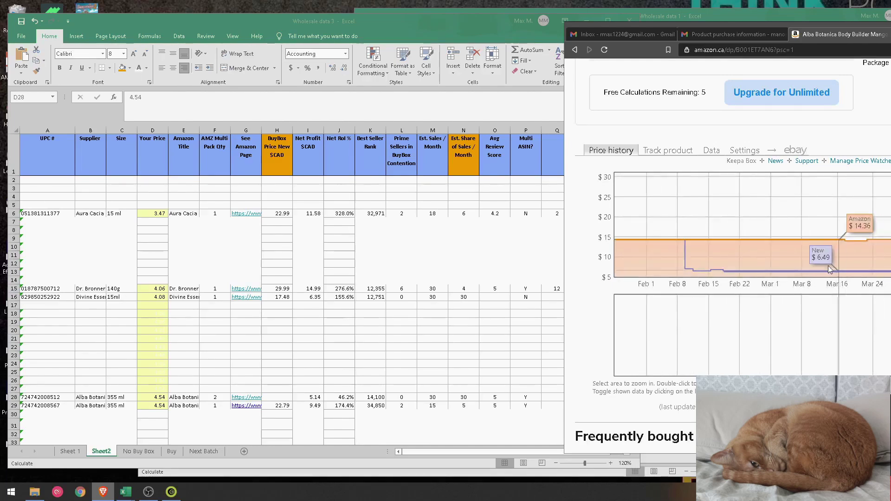
Reset Keepa's chart zoom to the full May–January range and scroll back up to Helium 10.
double_click(685, 239)
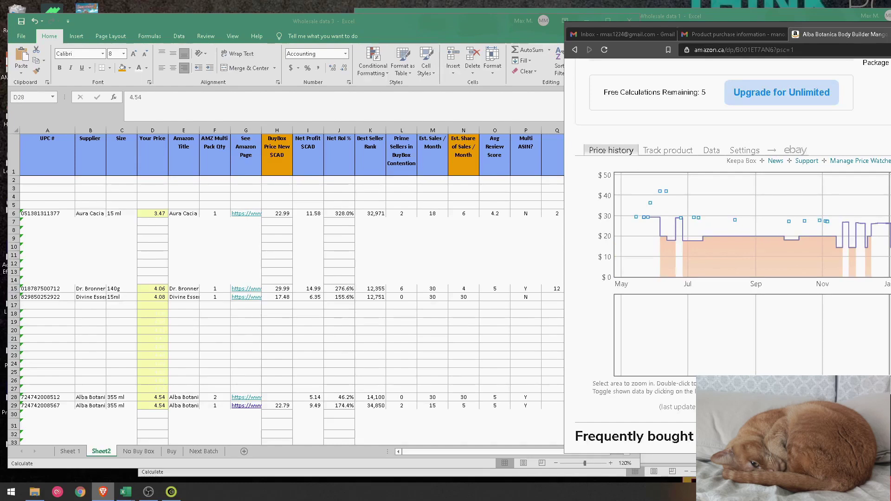
mouse_move(867, 235)
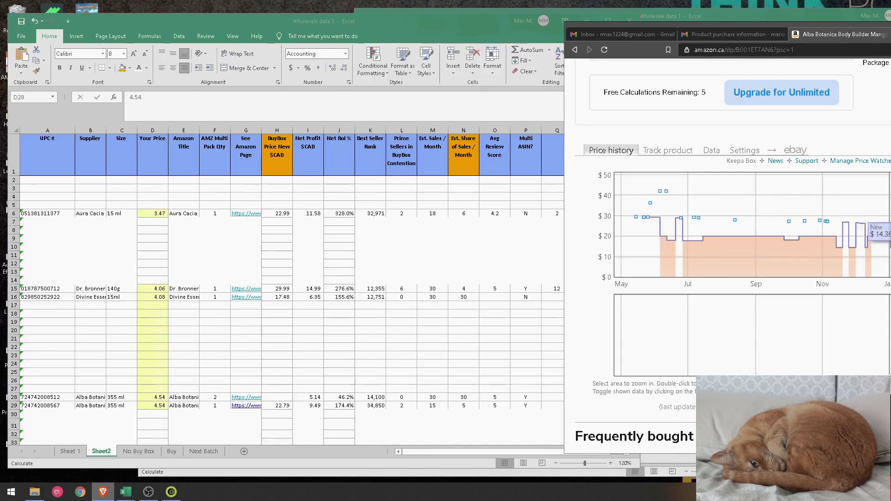
scroll(733, 255, "up", 10)
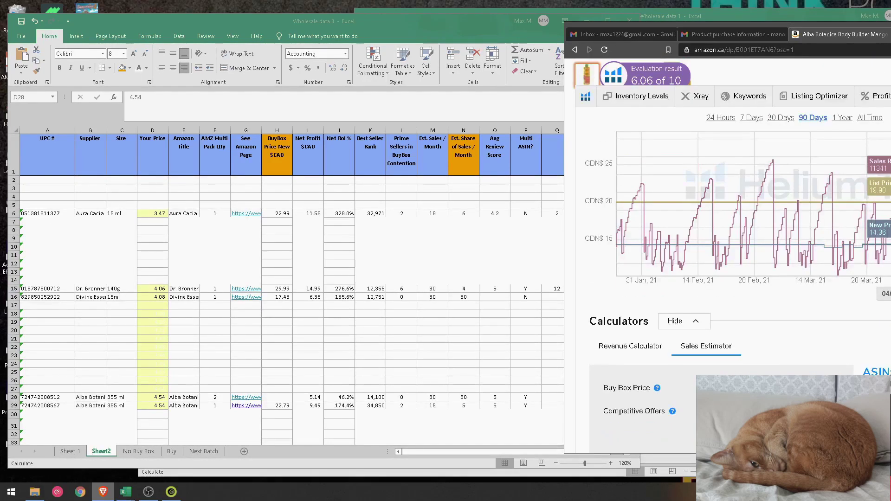